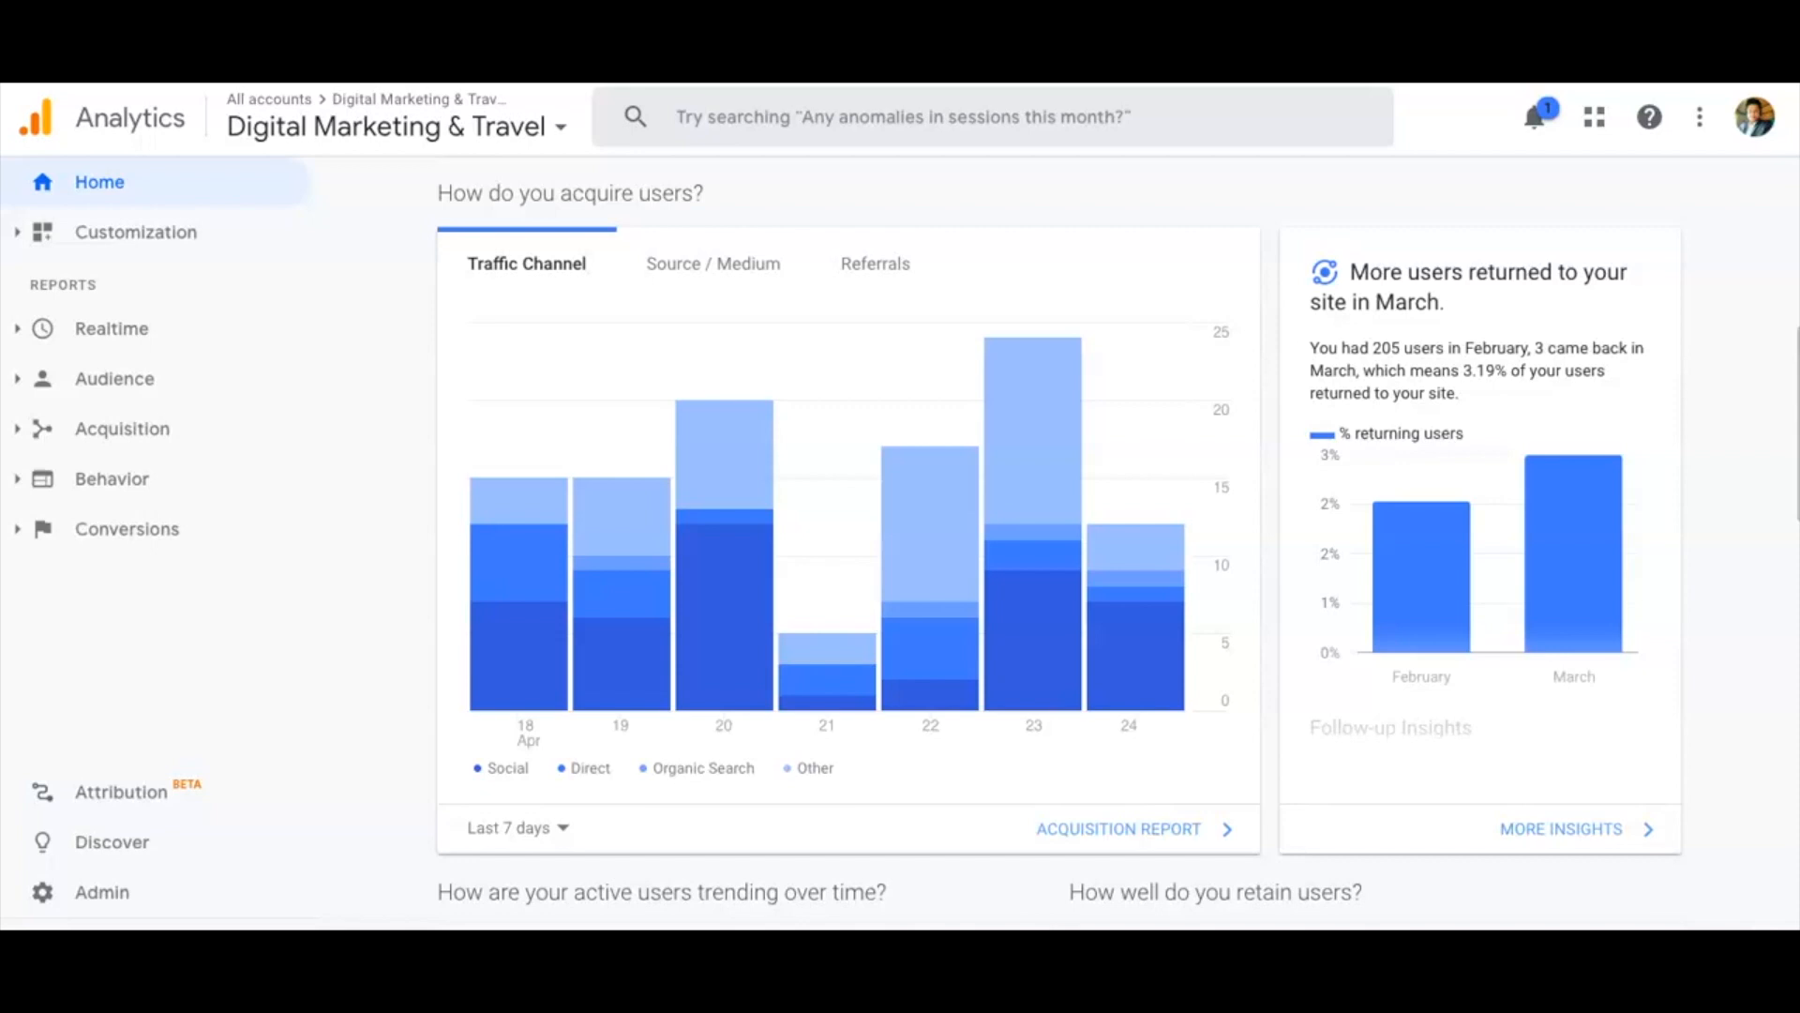
Open the list of all filters in the Stay Updated Online account's admin settings, discarding the unsaved changes
scroll(738, 414, "up", 4)
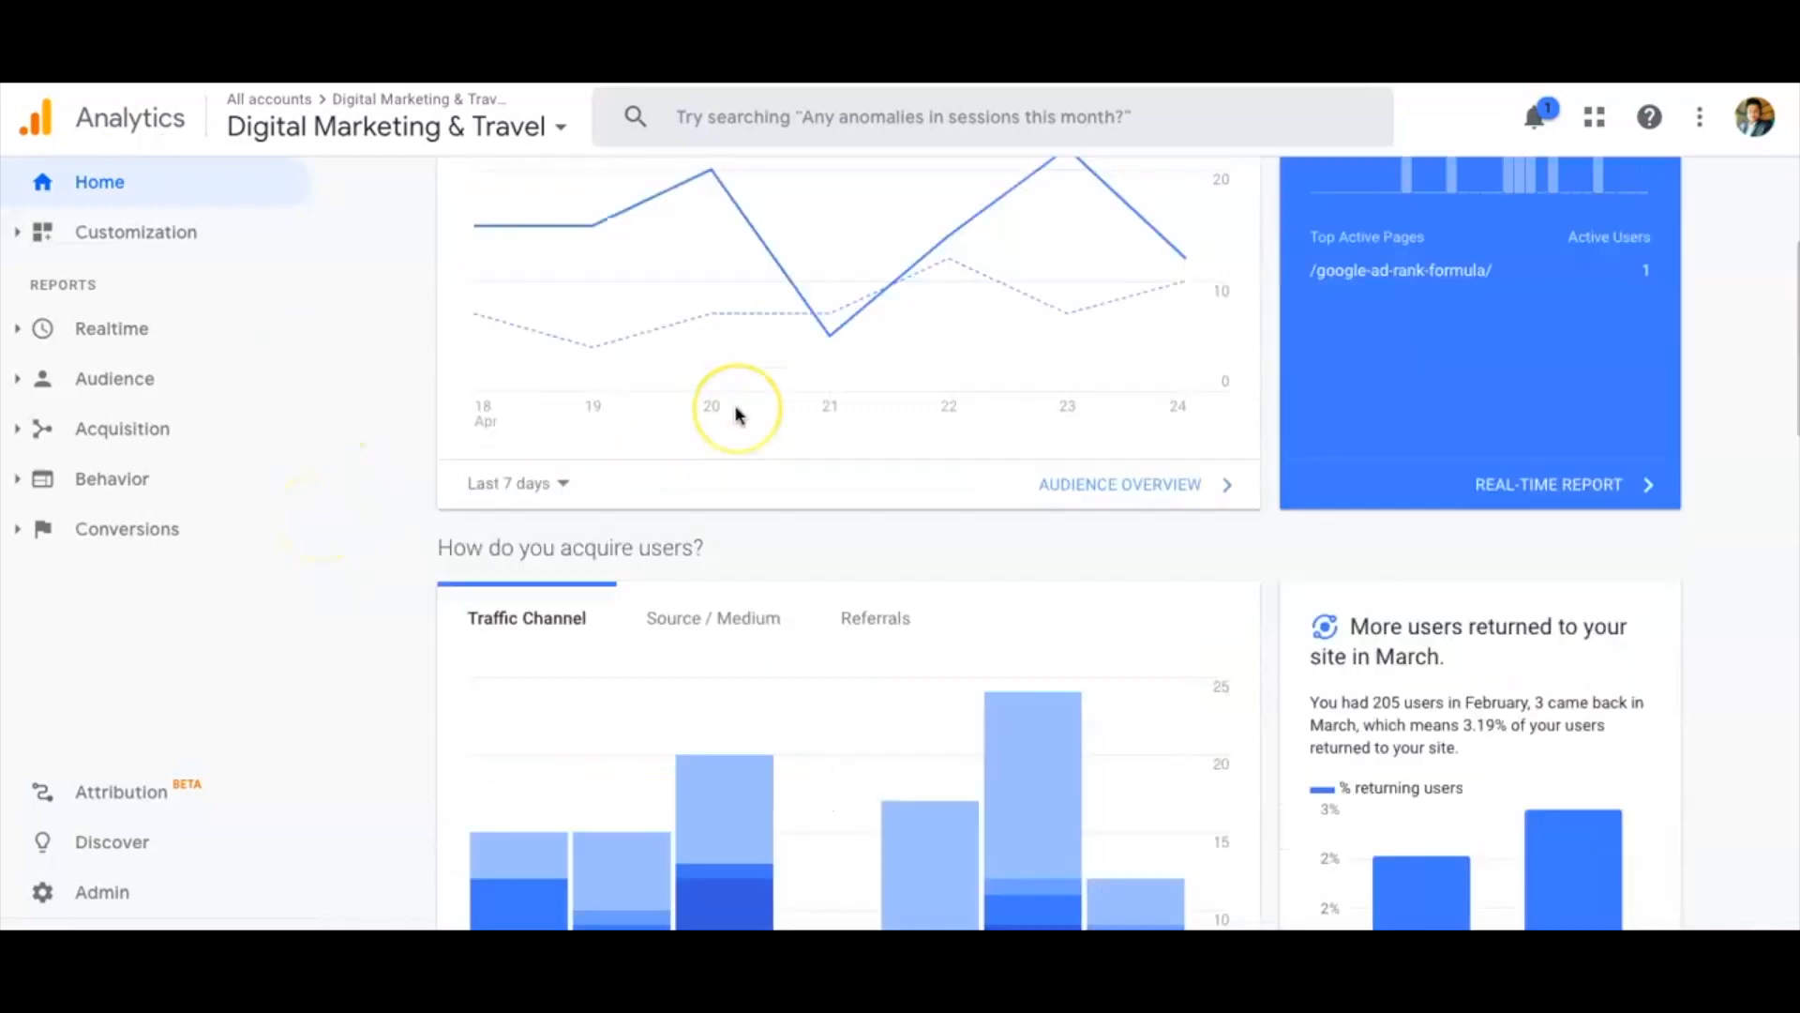
scroll(738, 414, "down", 3)
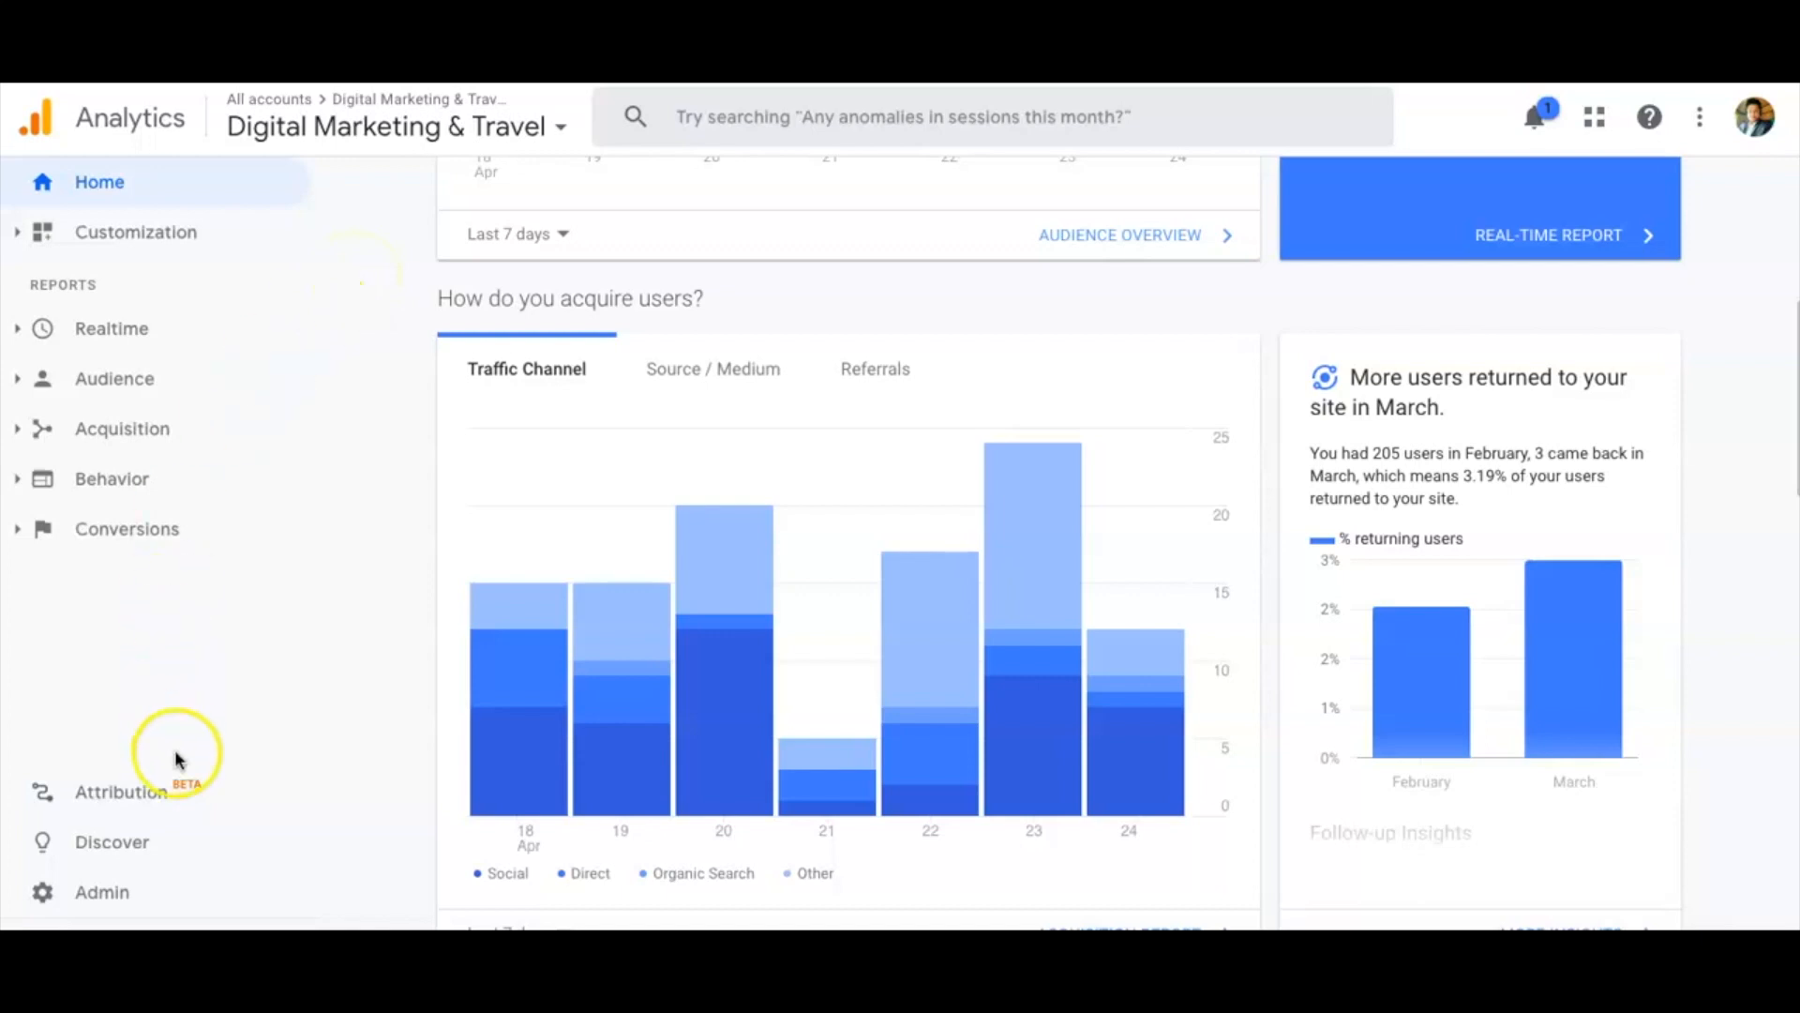
left_click(93, 898)
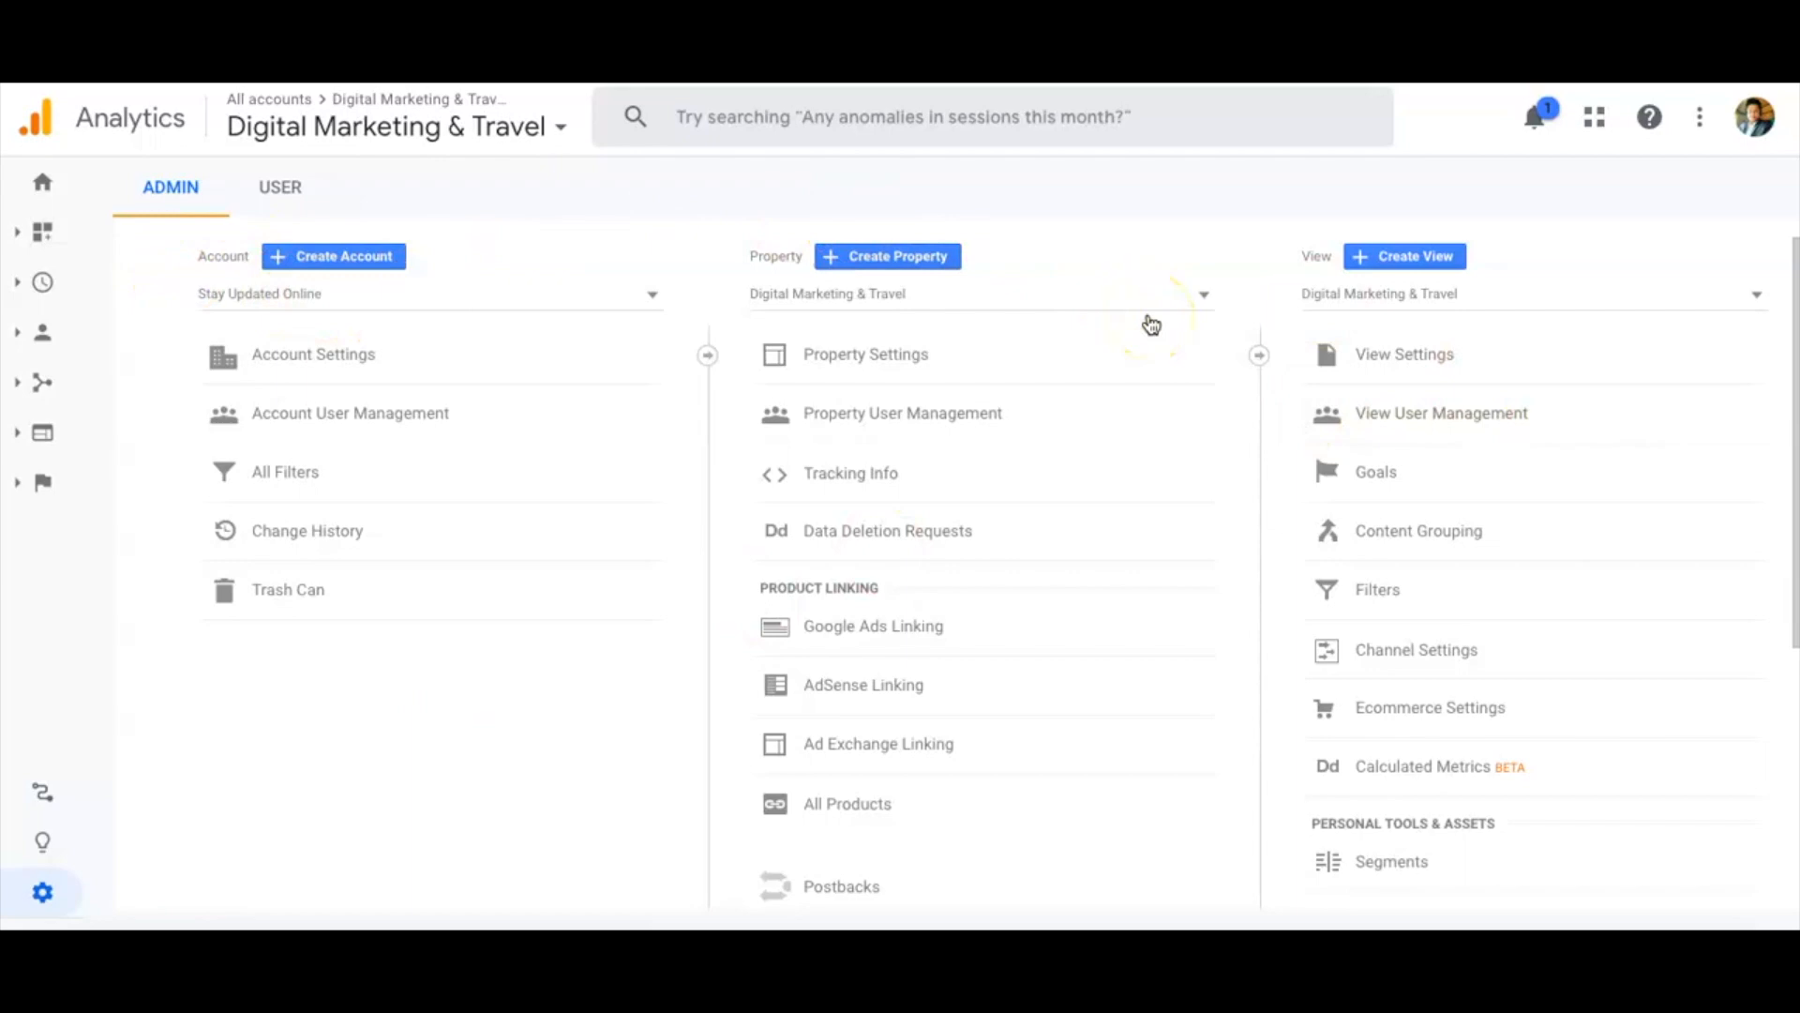
left_click(461, 307)
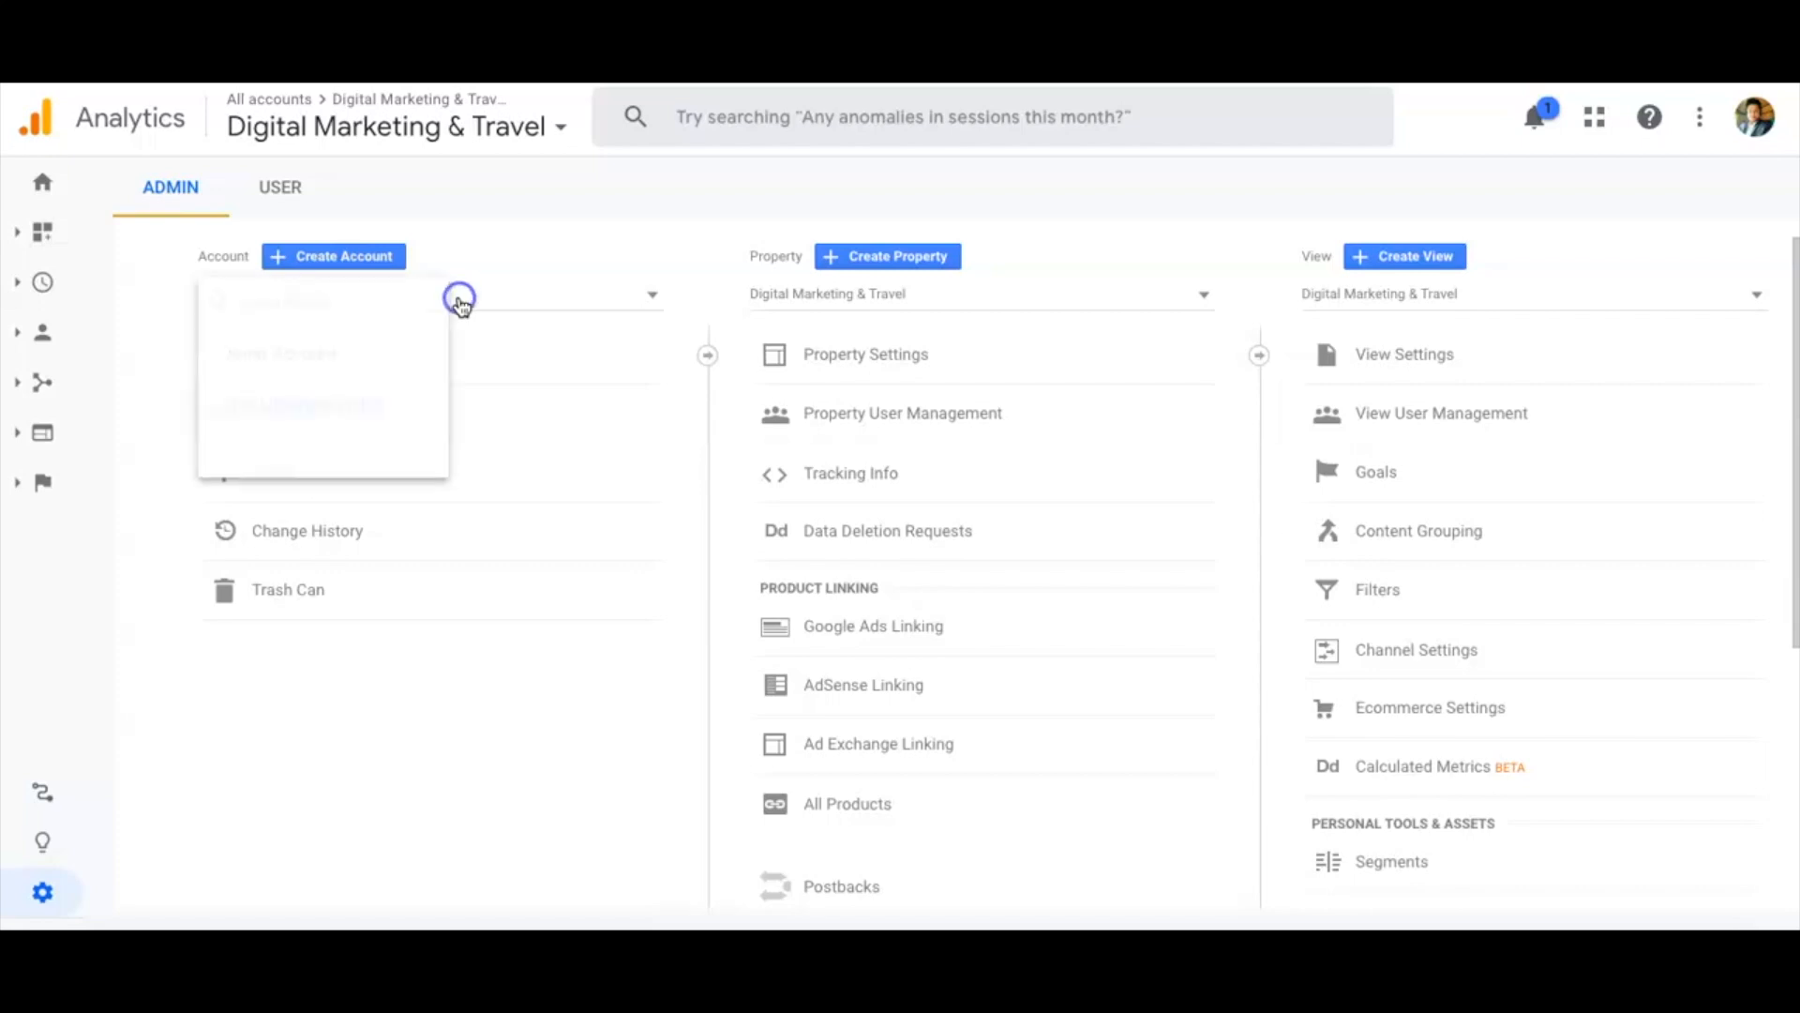
left_click(635, 301)
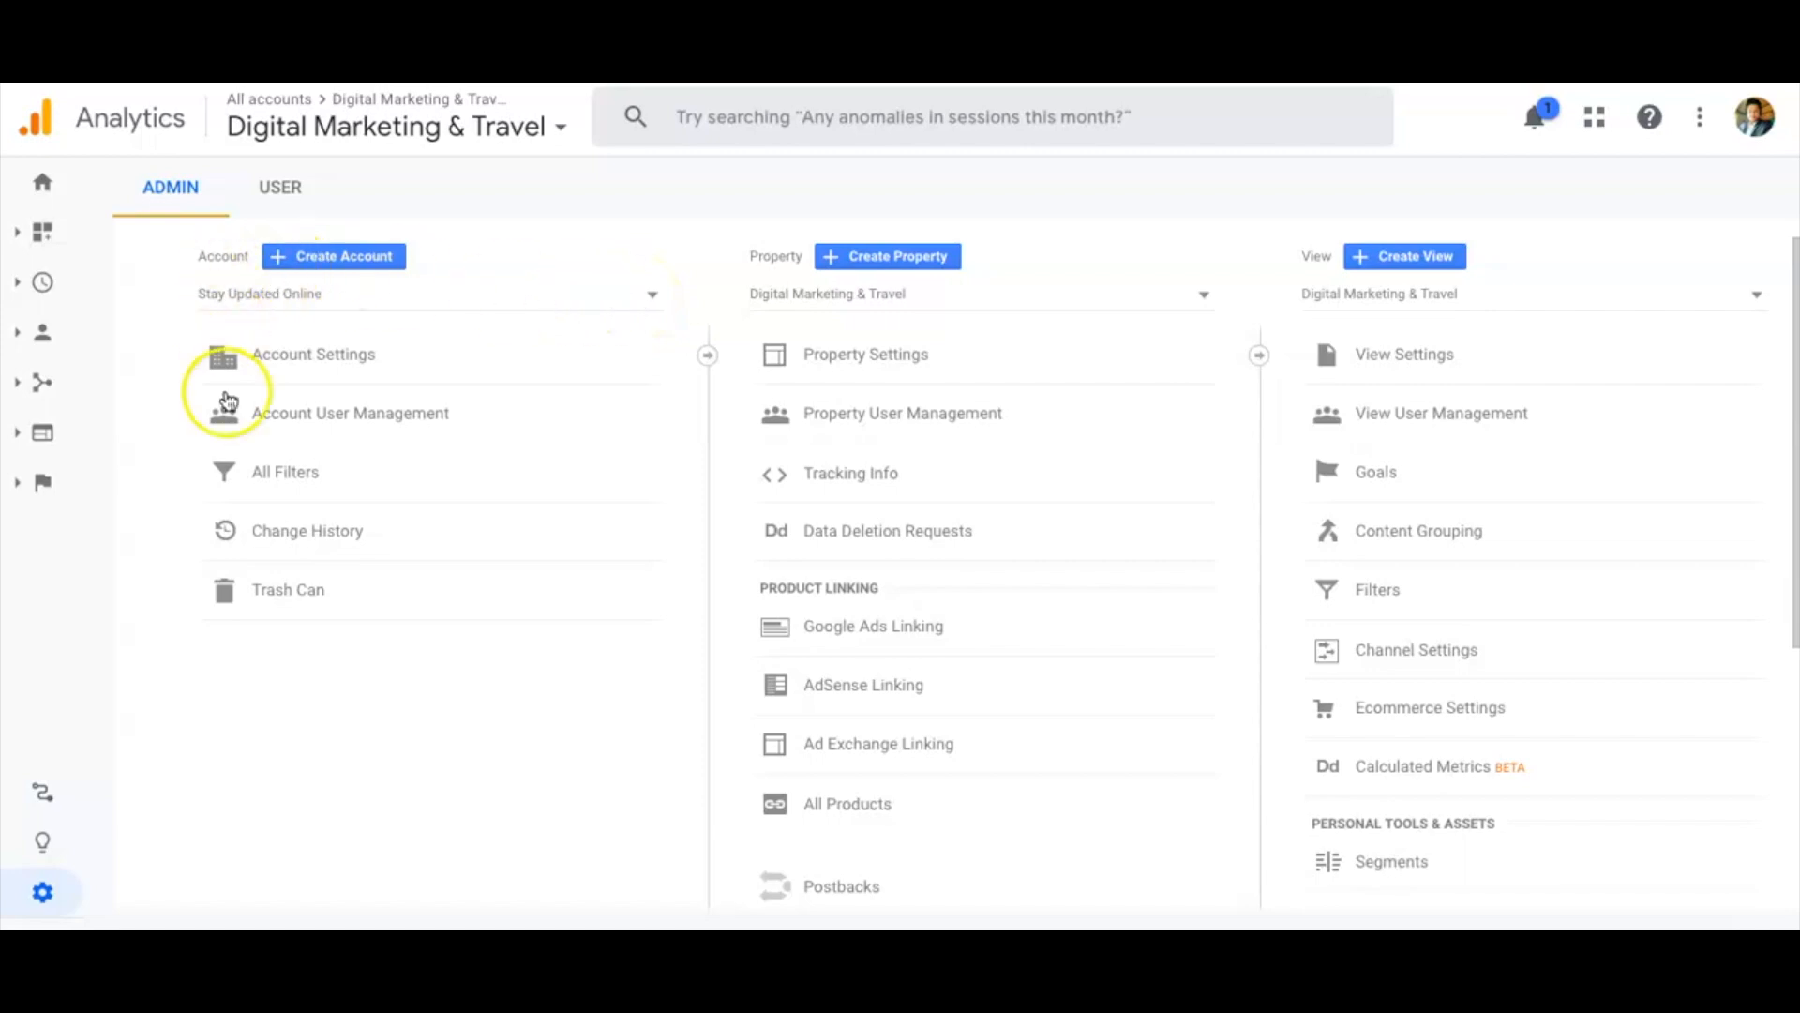
left_click(281, 480)
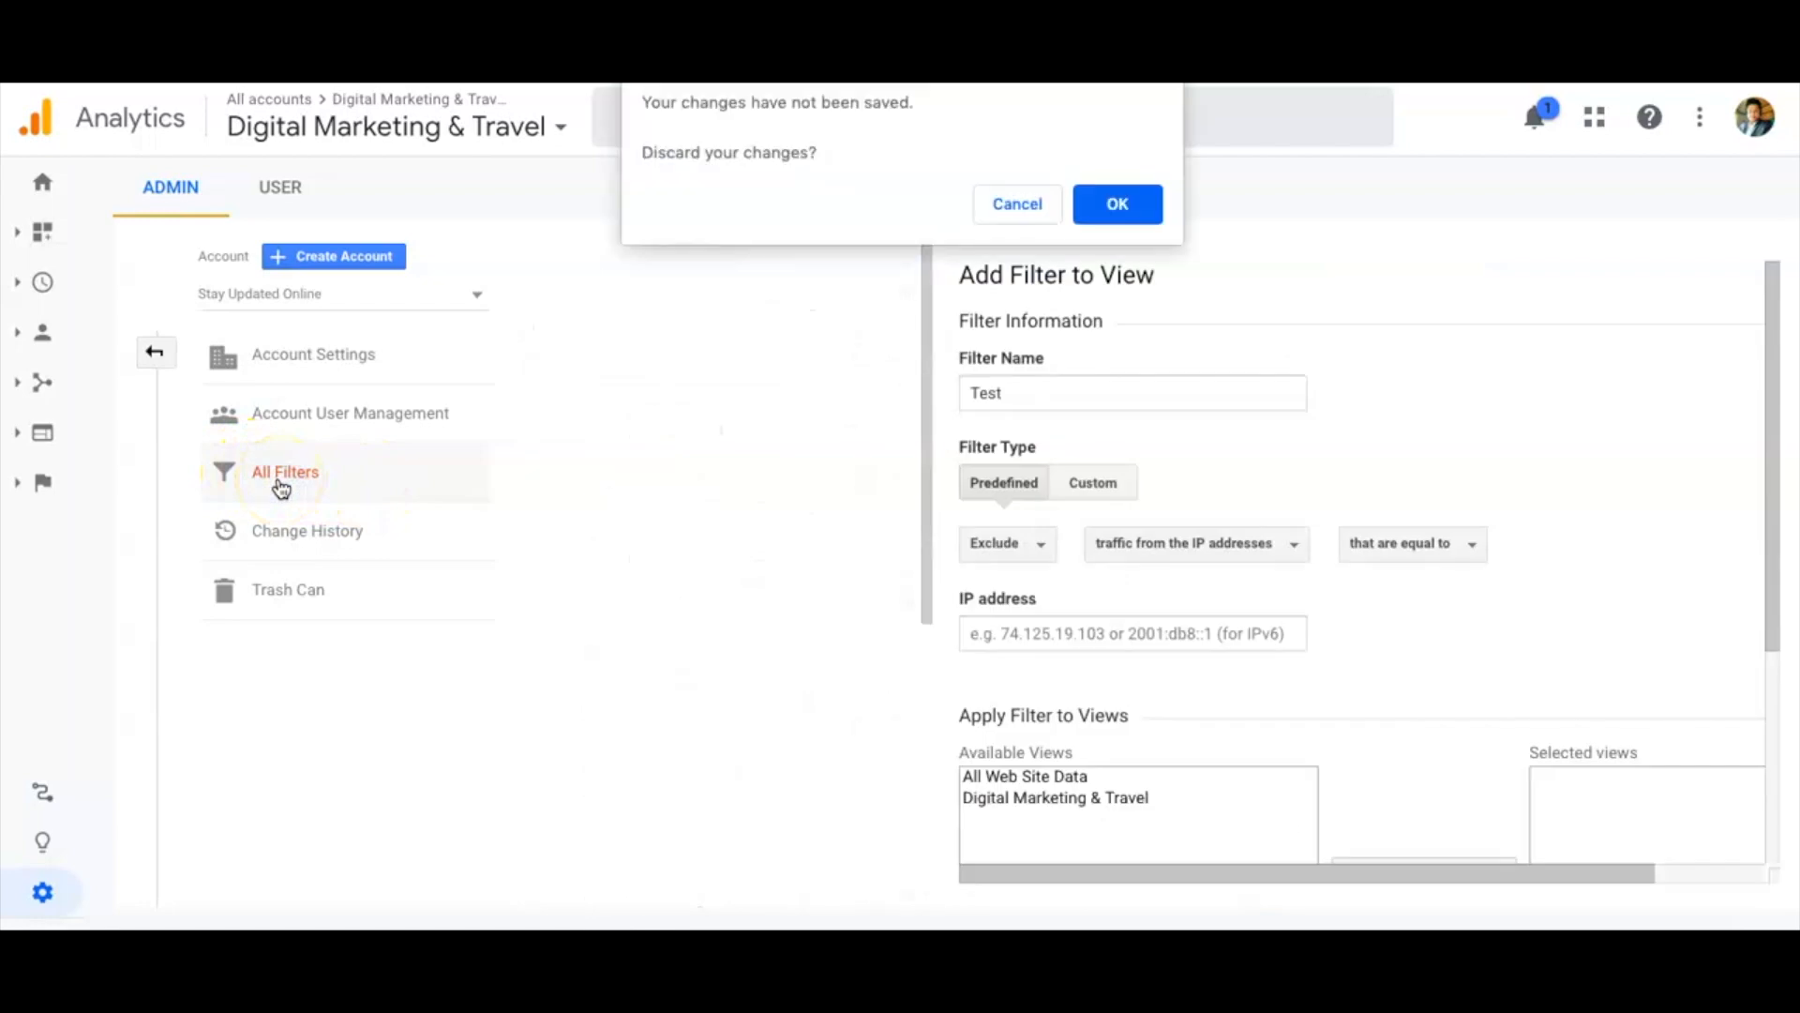
left_click(1117, 203)
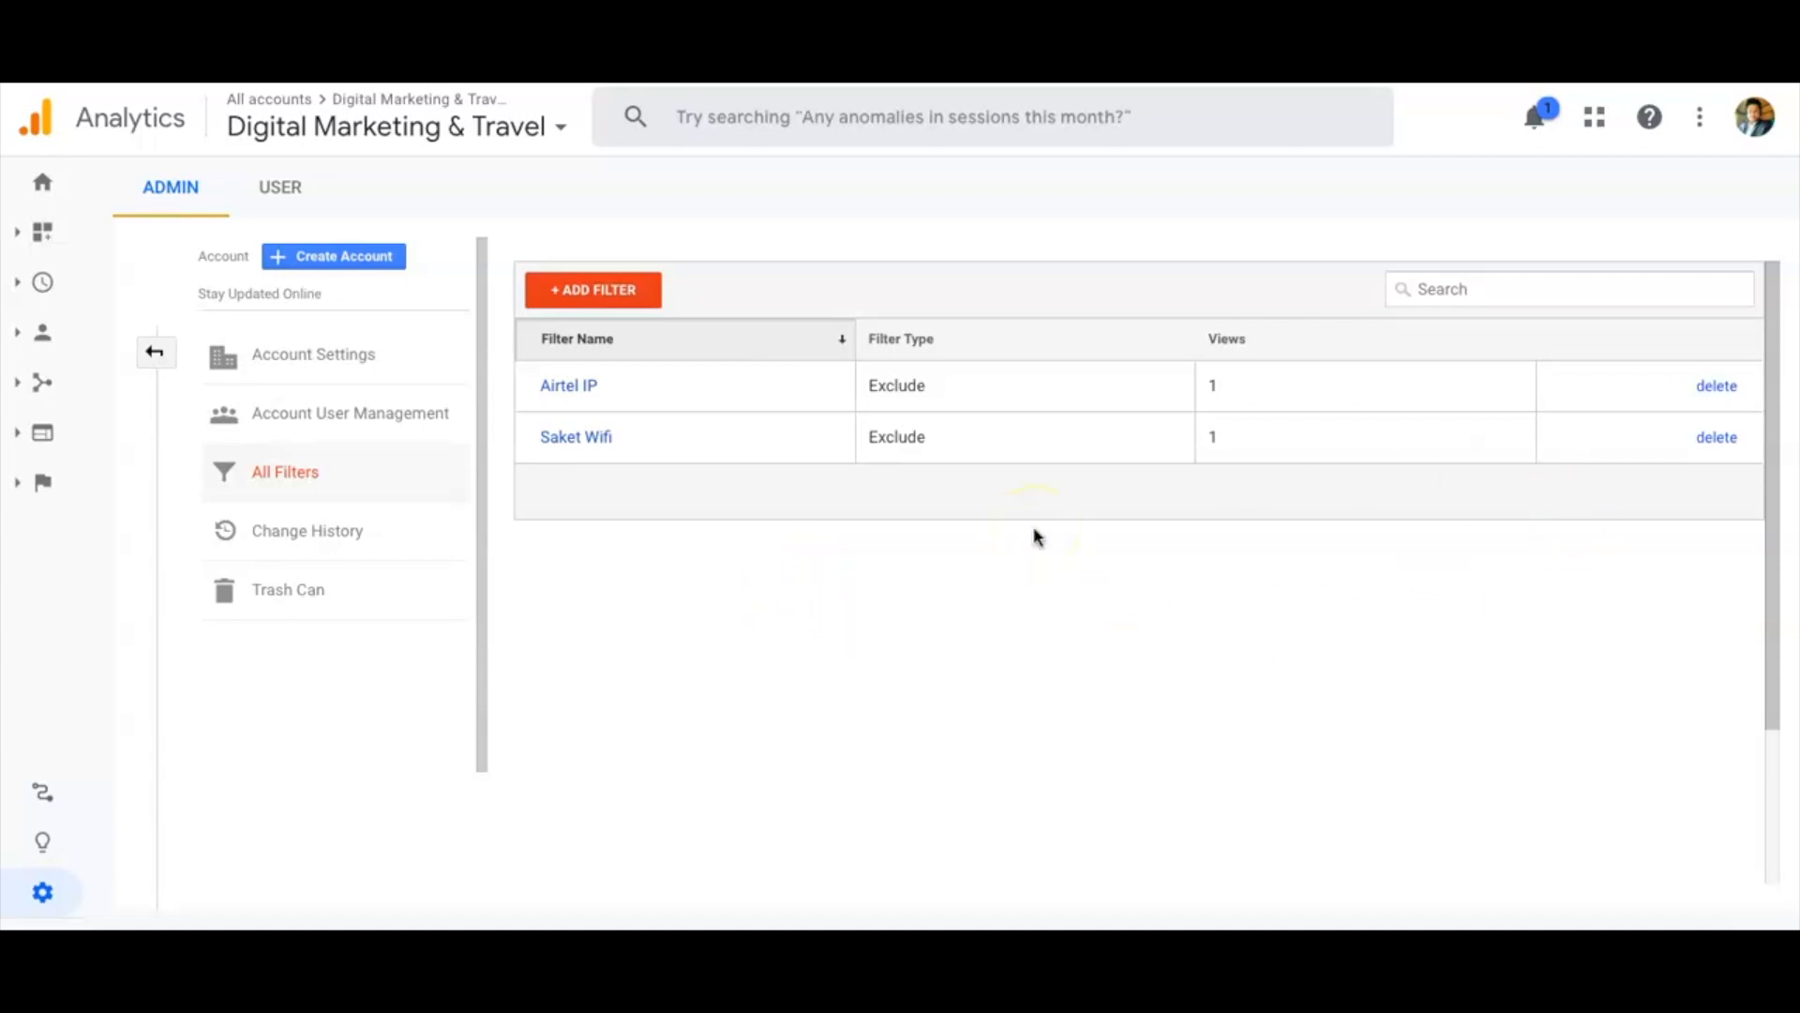
Start a new account filter and name it Test
left_click(620, 291)
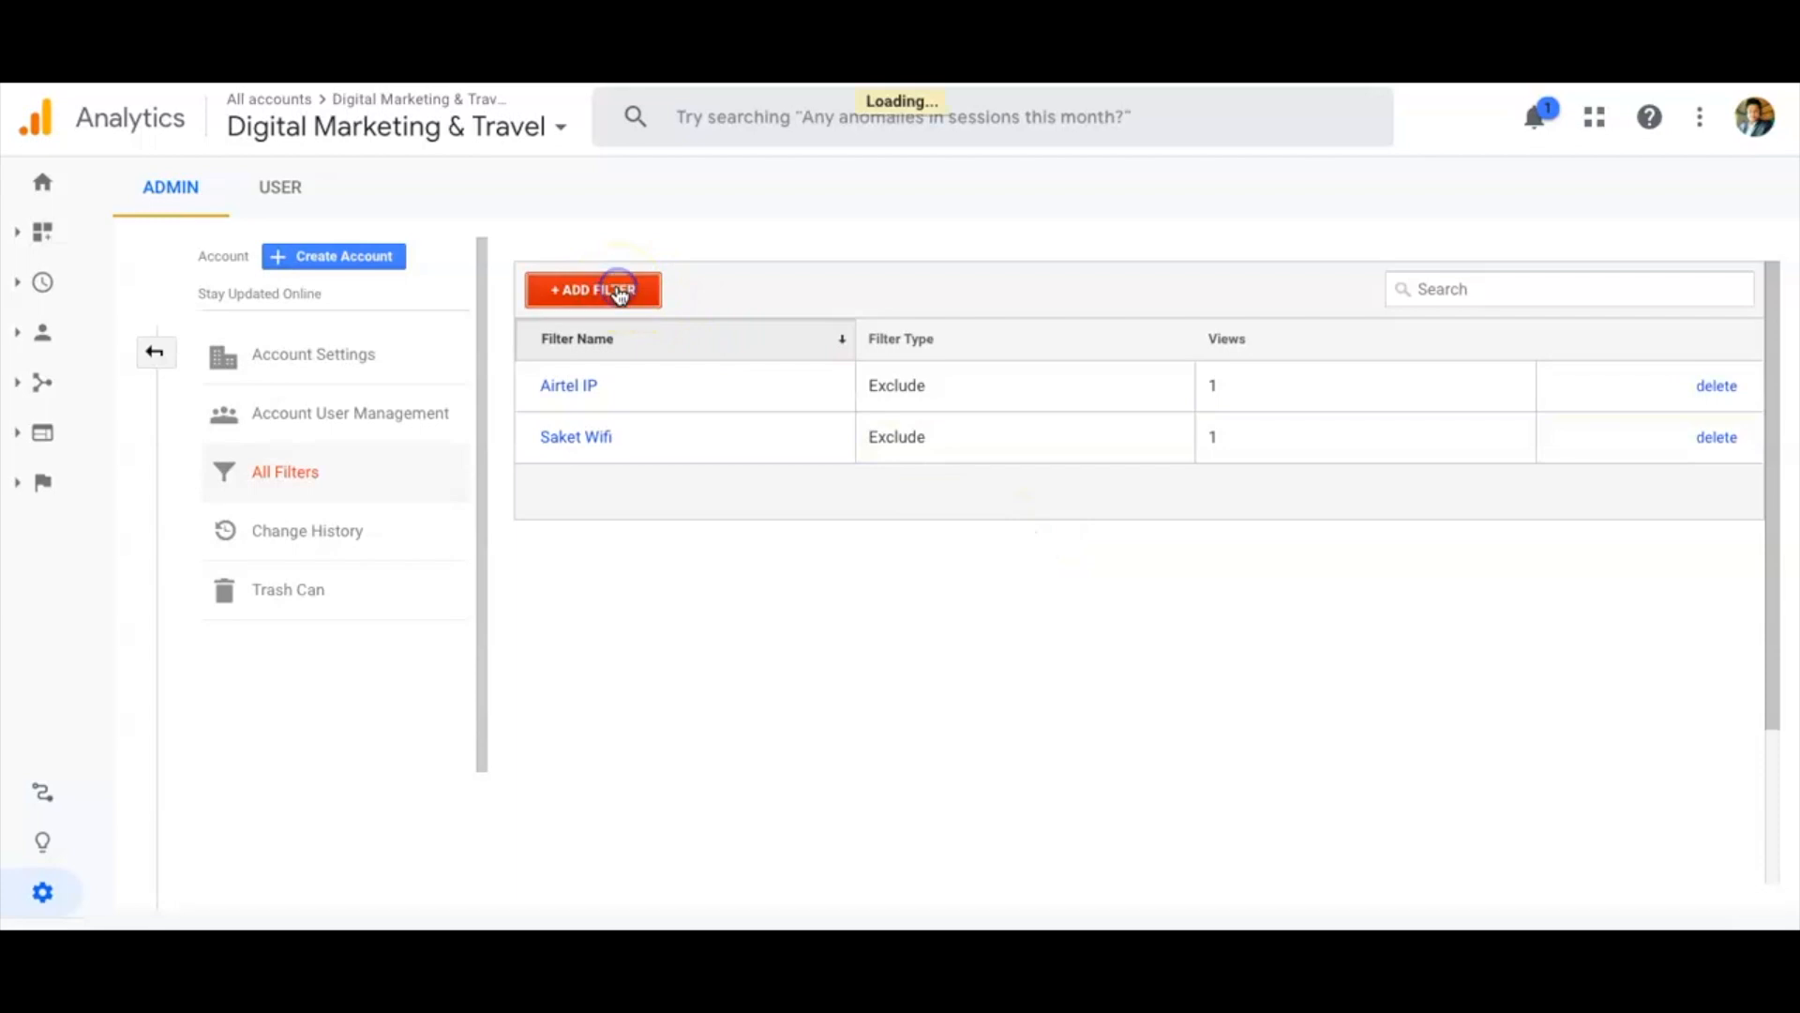
scroll(1313, 427, "down", 1)
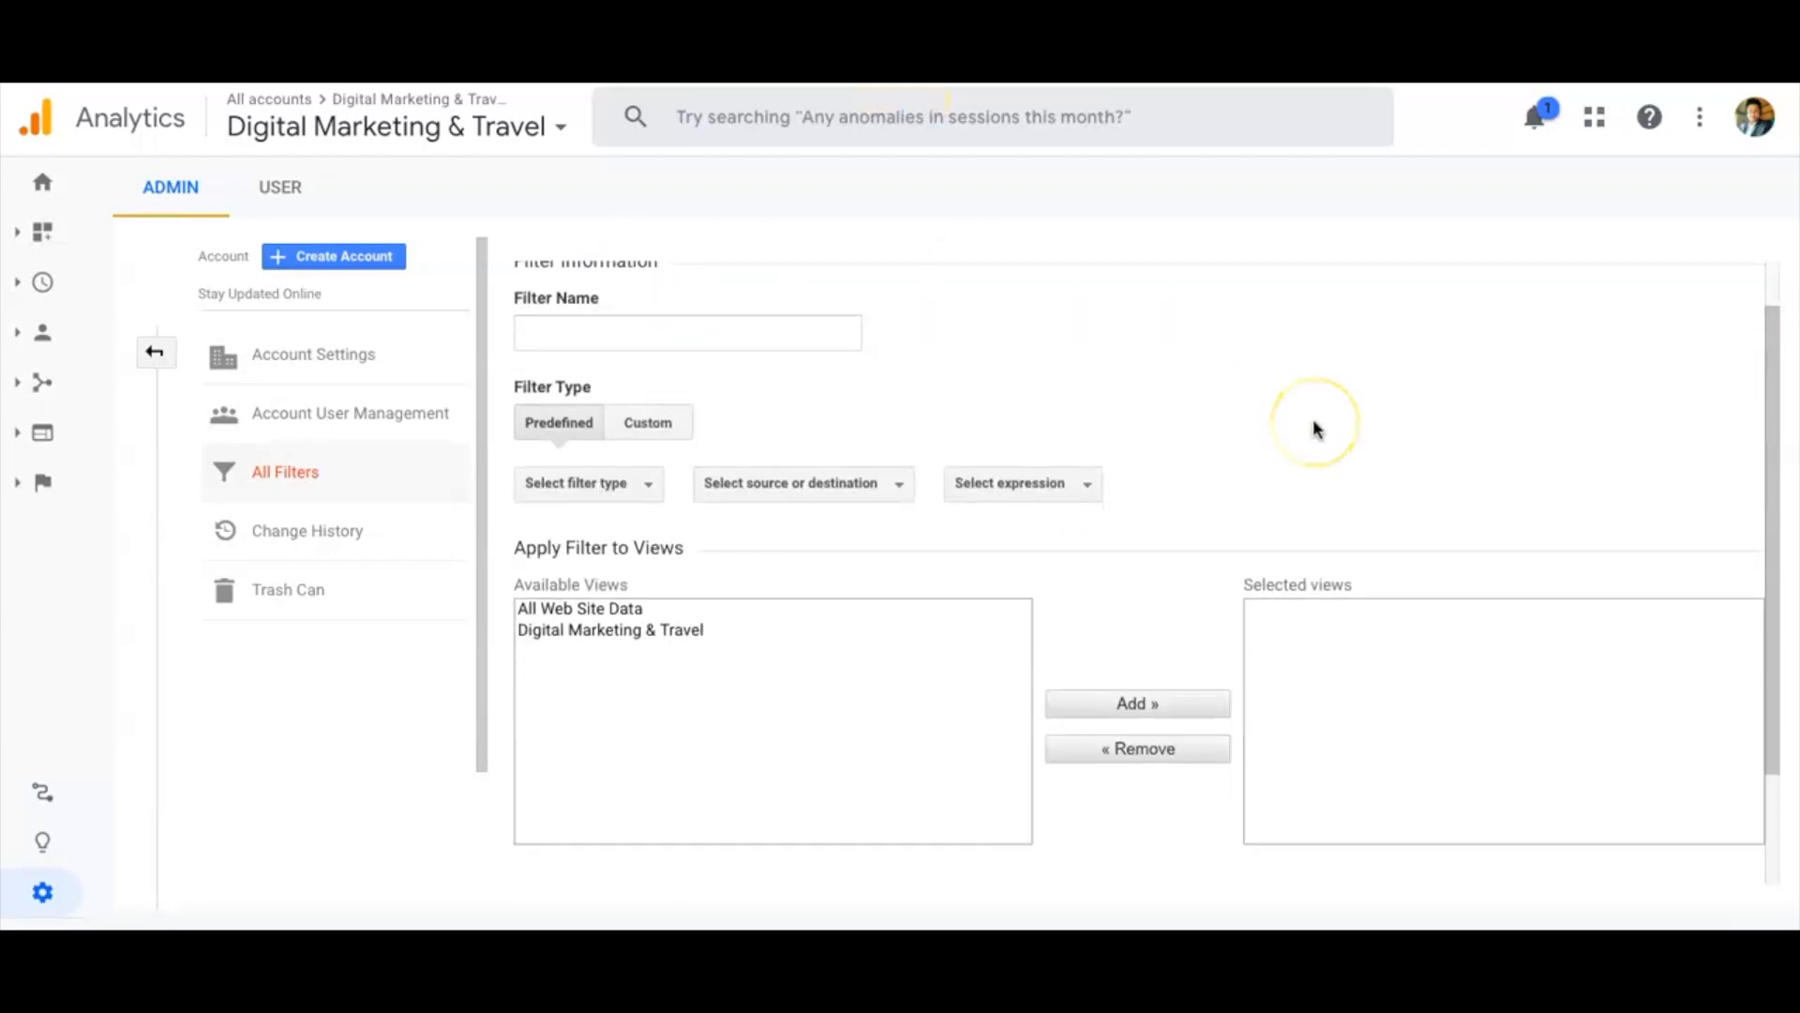
scroll(1313, 427, "up", 1)
scroll(1314, 429, "down", 3)
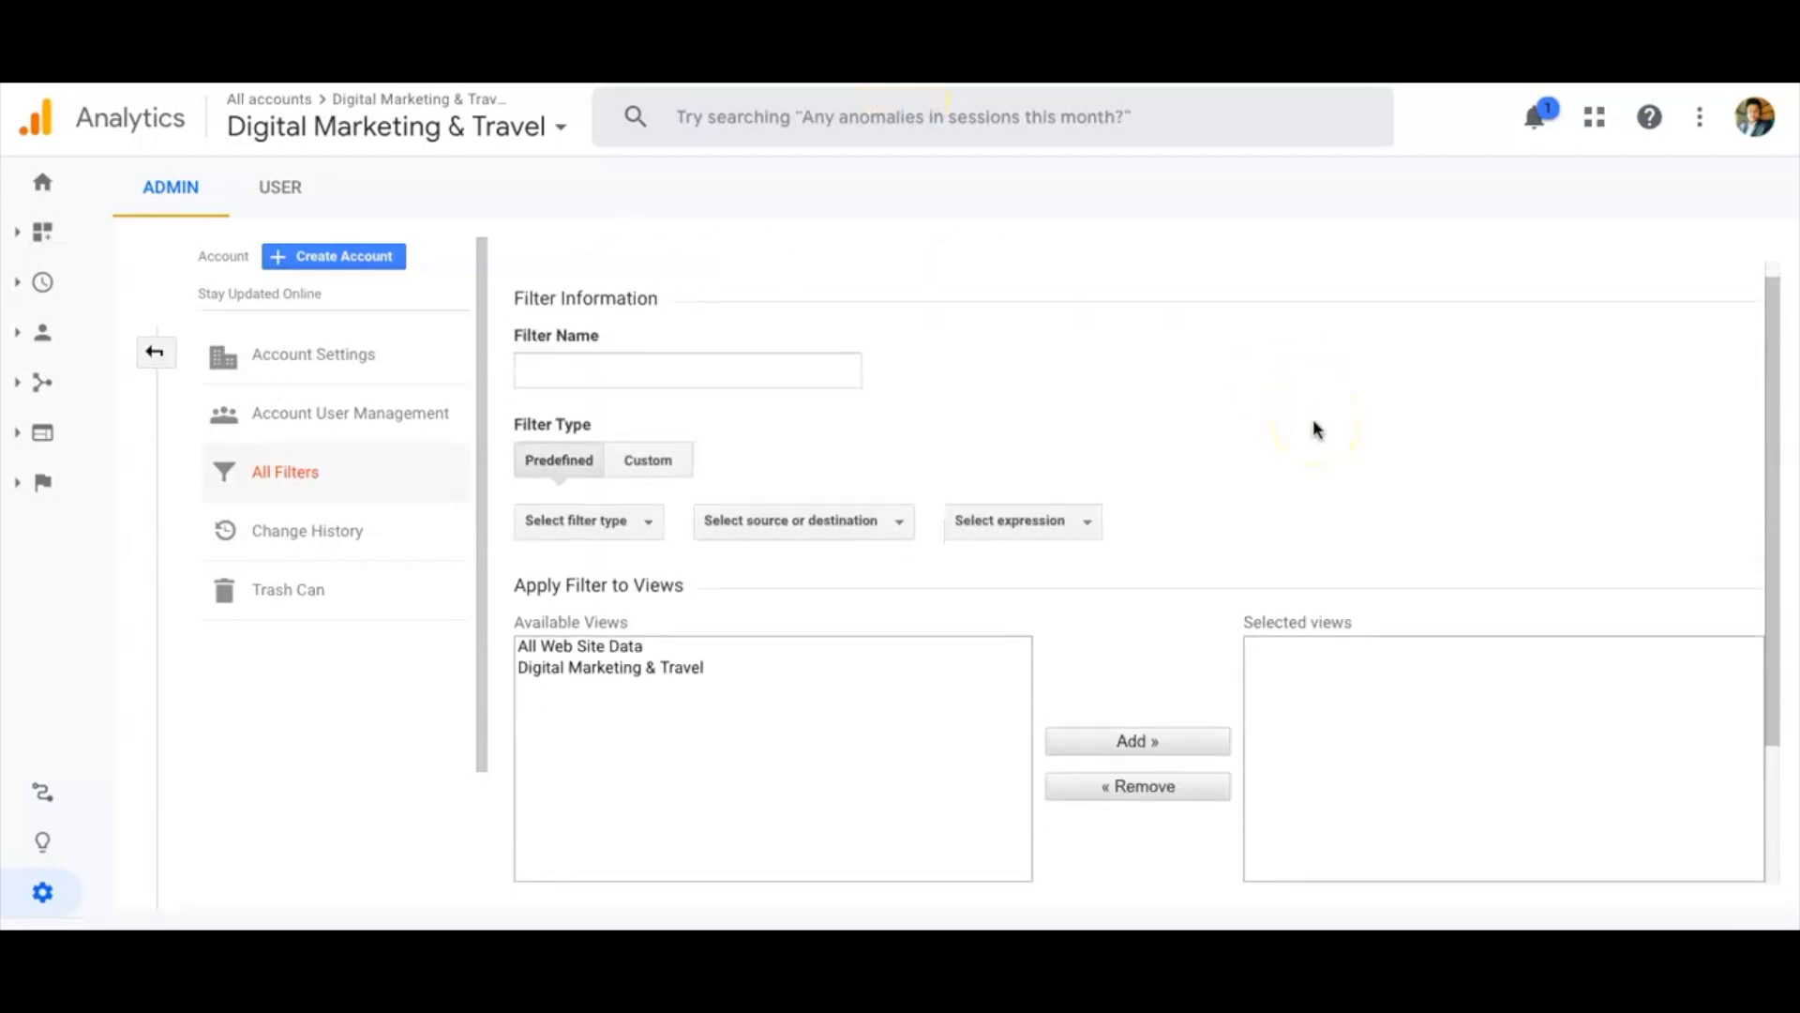
scroll(1314, 428, "up", 3)
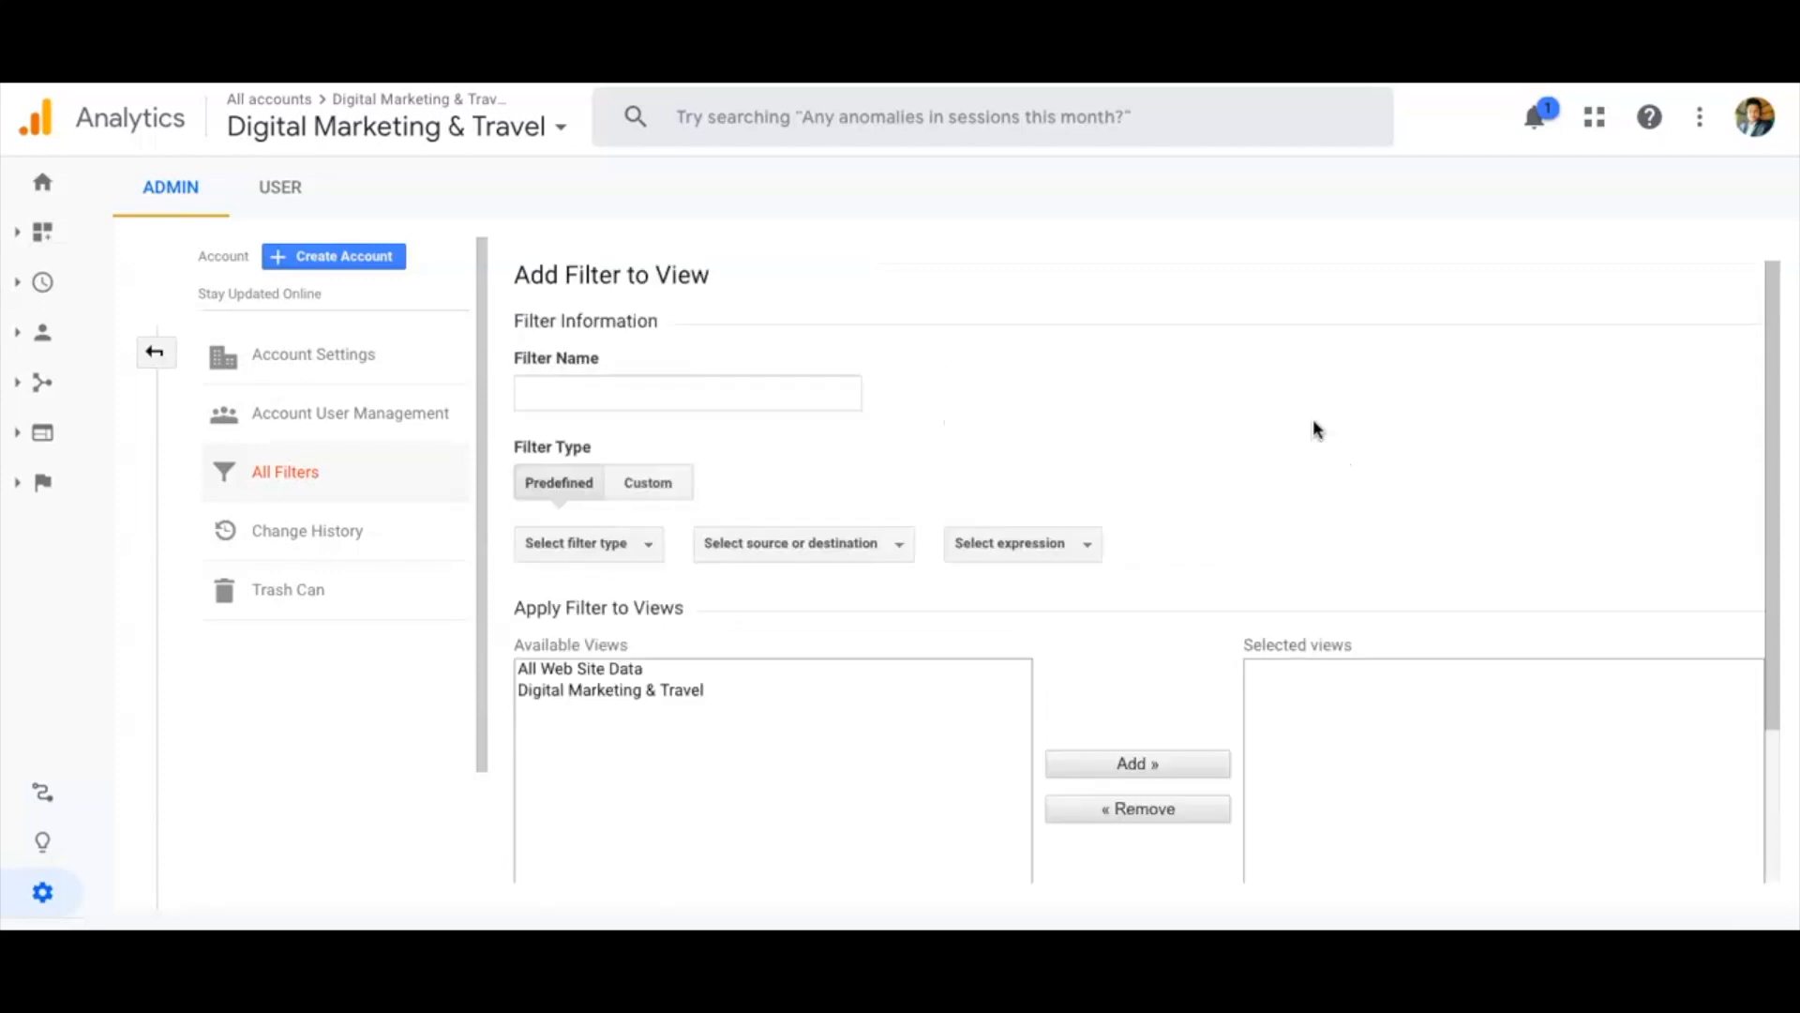
left_click(687, 398)
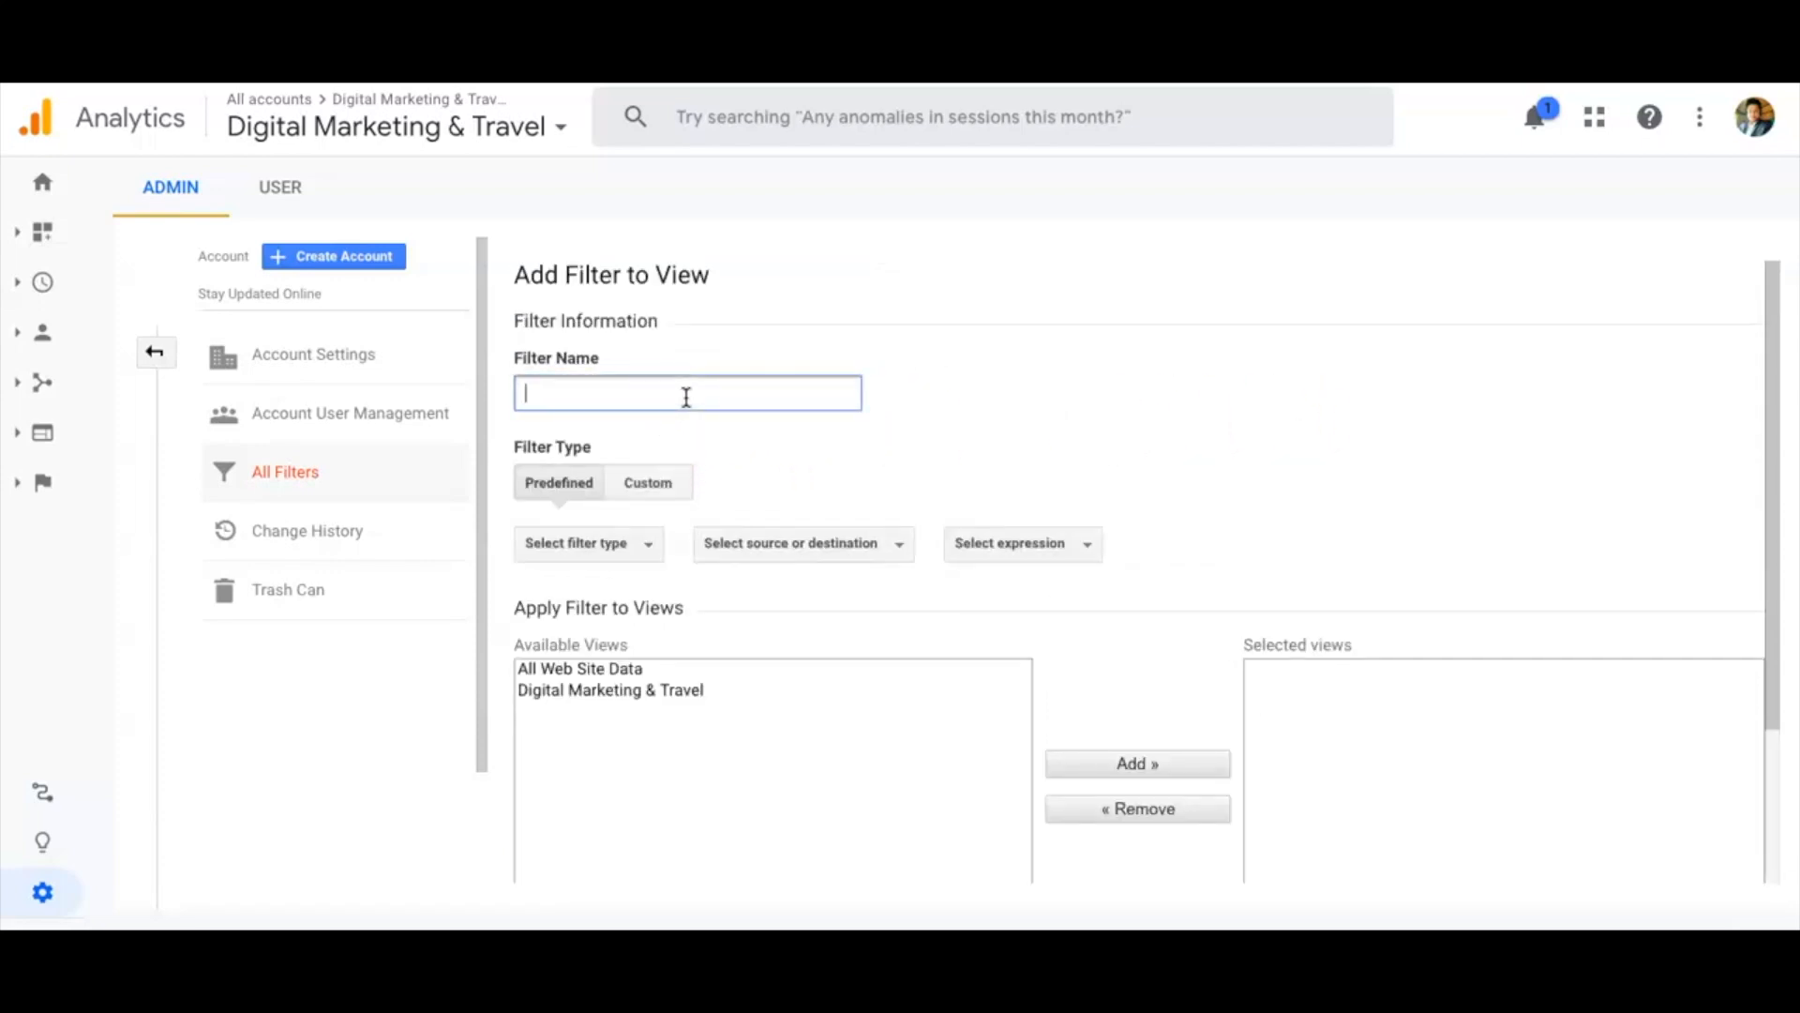
type("Test")
left_click(1250, 358)
left_click(556, 440)
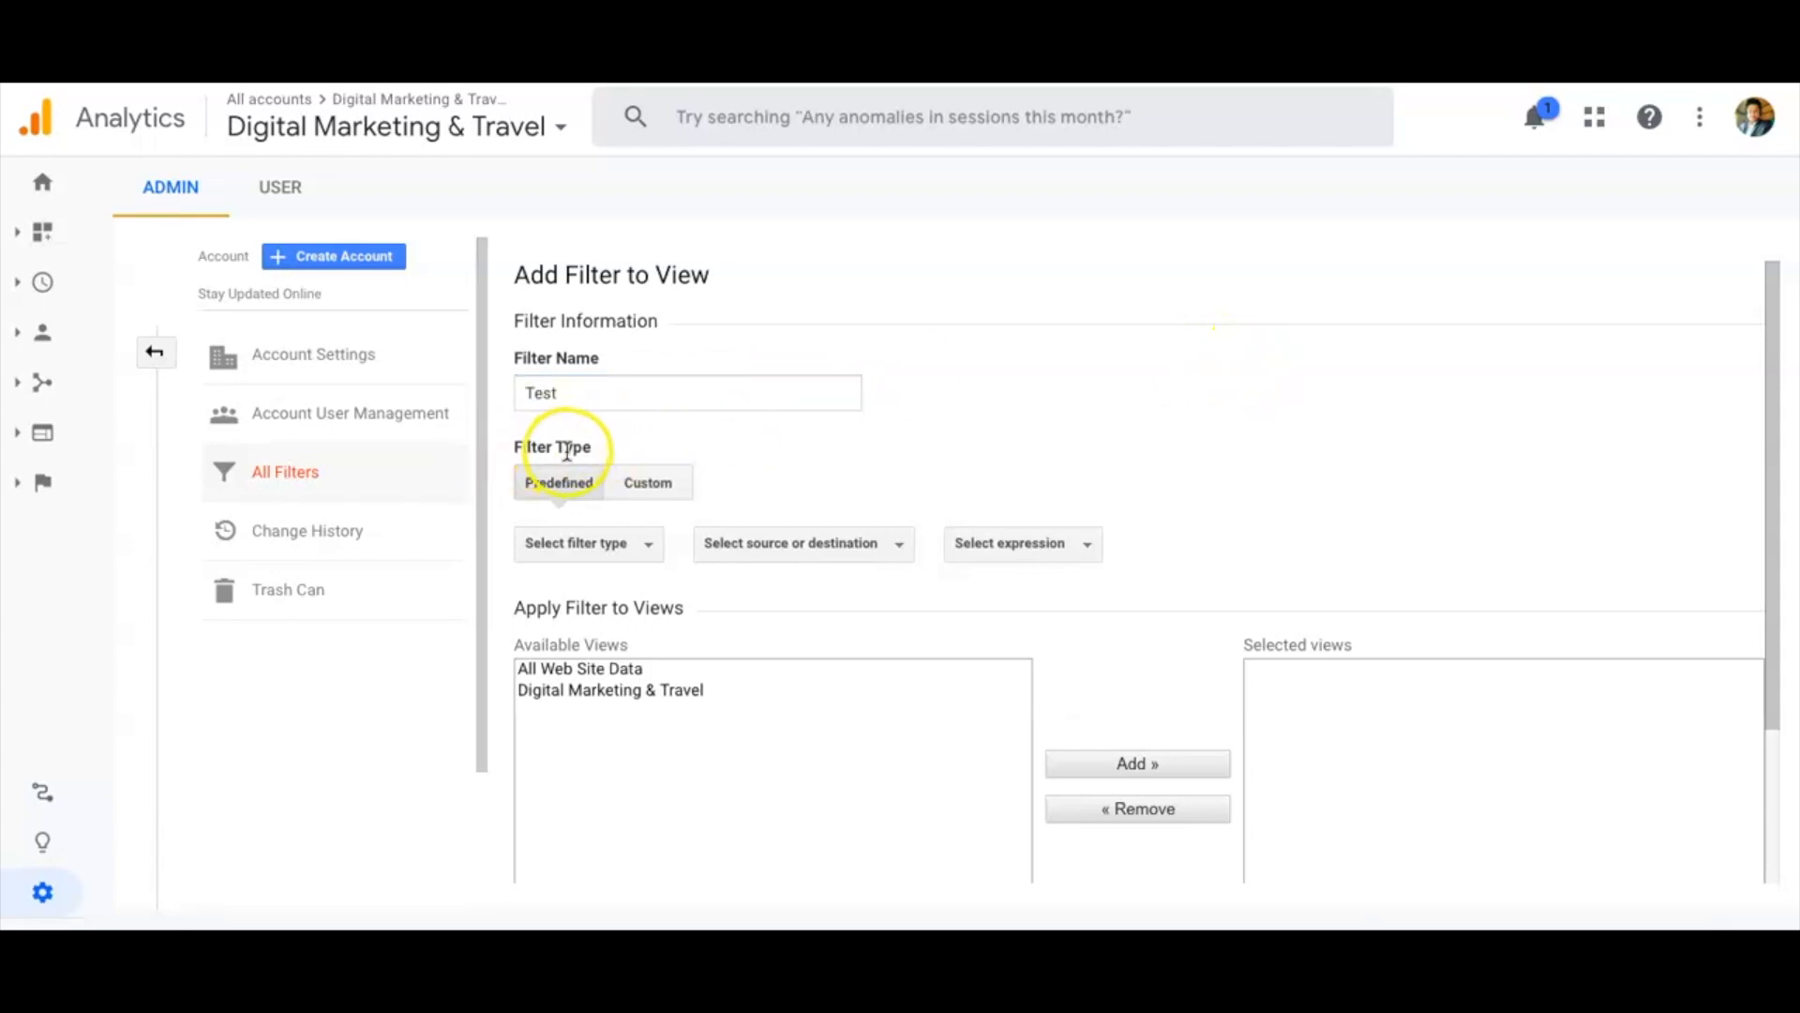
Set the predefined filter to Exclude traffic from the IP addresses that are equal to a given value
scroll(567, 452, "down", 1)
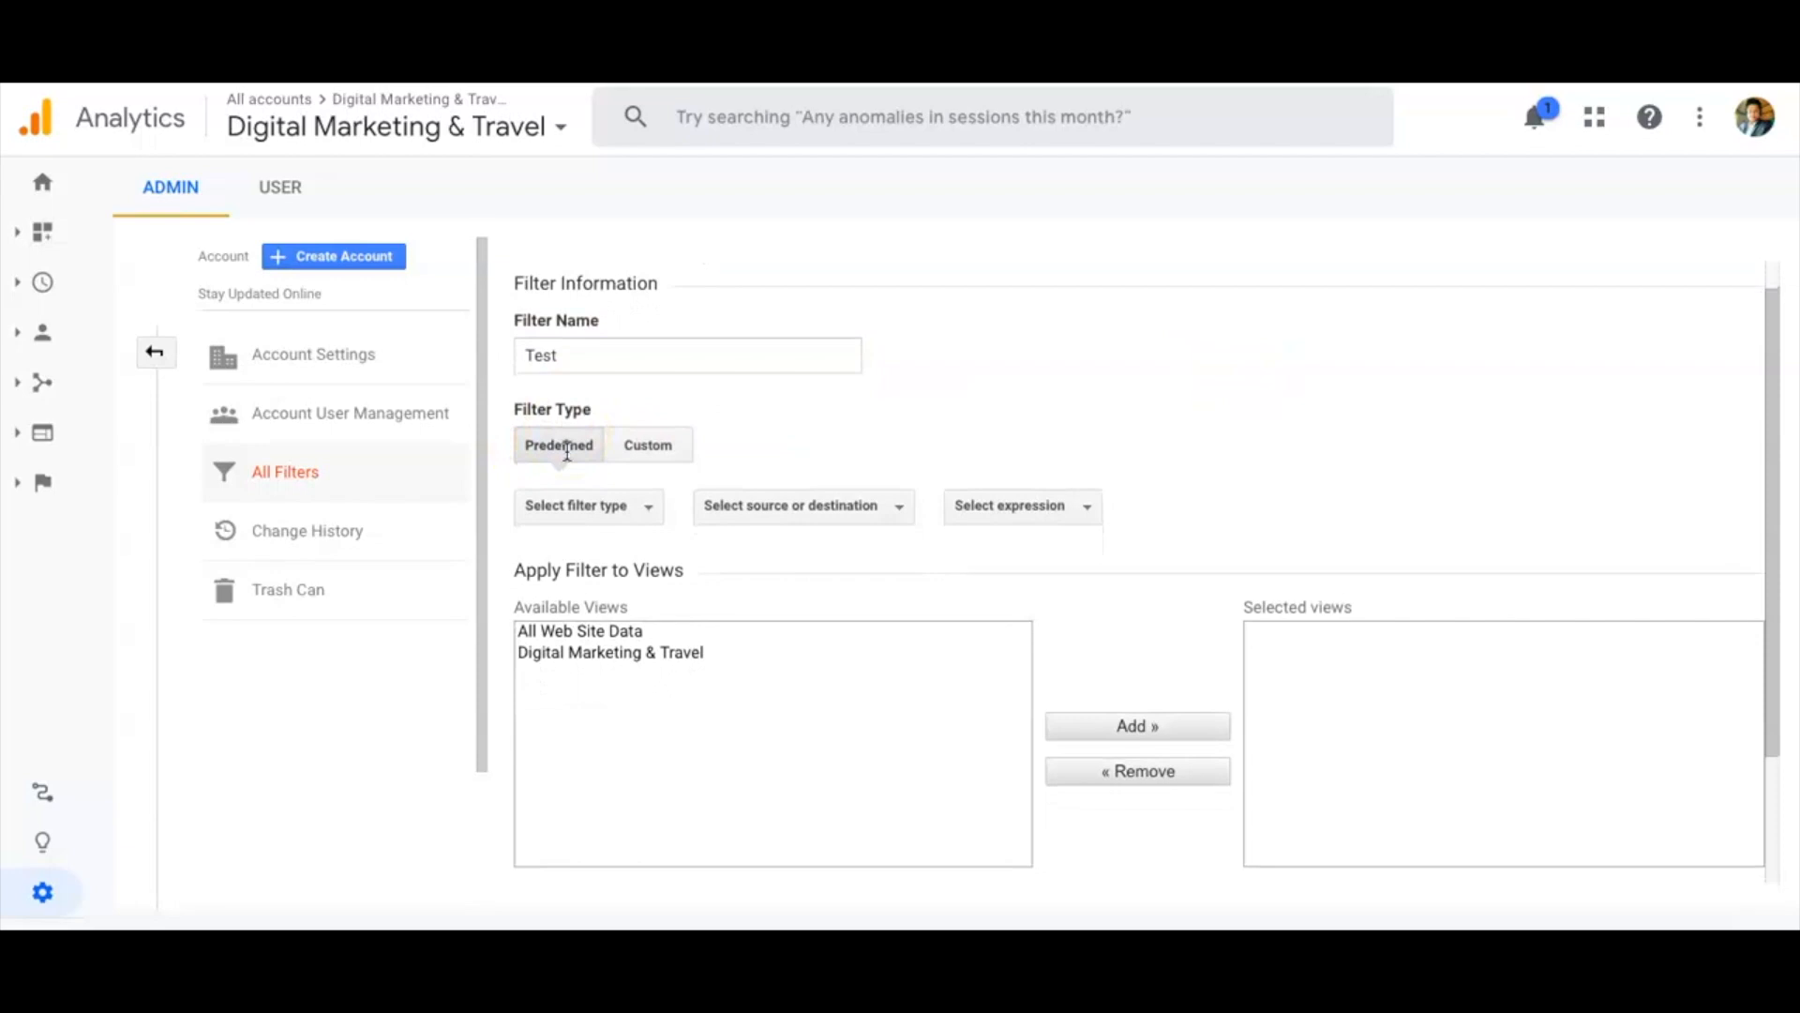
left_click(1145, 357)
scroll(1147, 357, "down", 1)
left_click(589, 493)
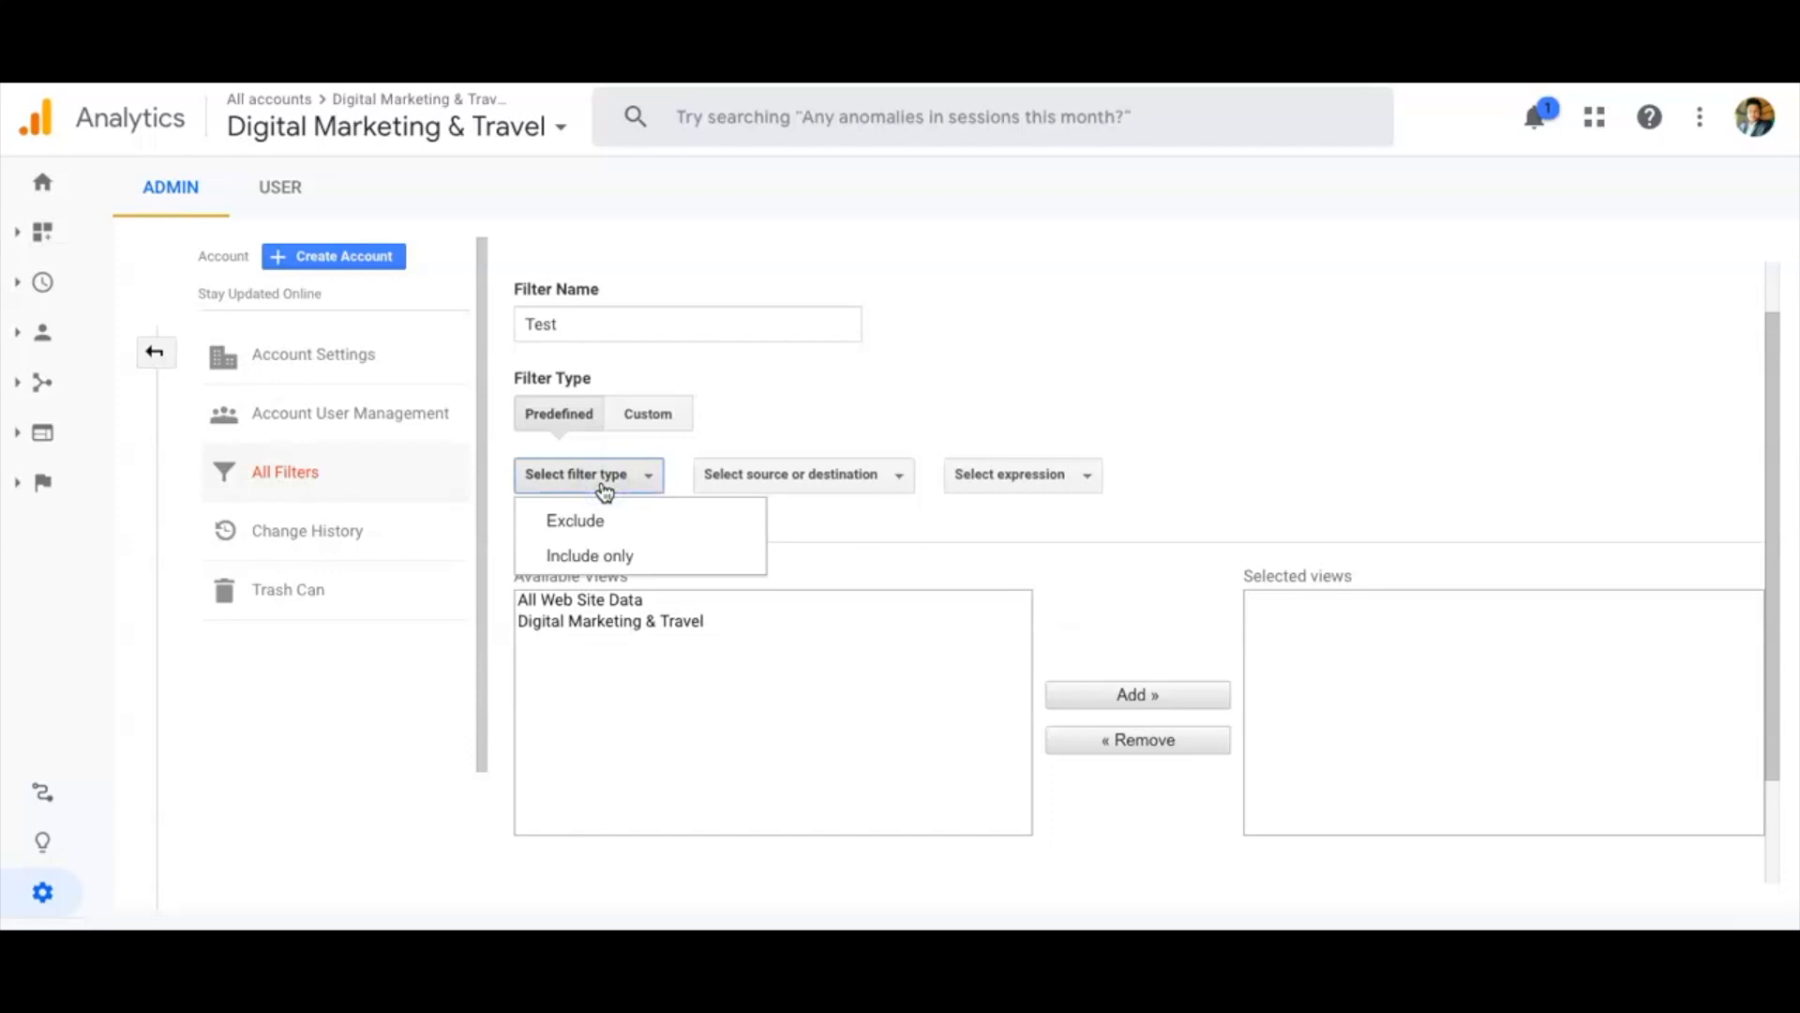
left_click(600, 519)
left_click(828, 490)
left_click(603, 493)
left_click(803, 491)
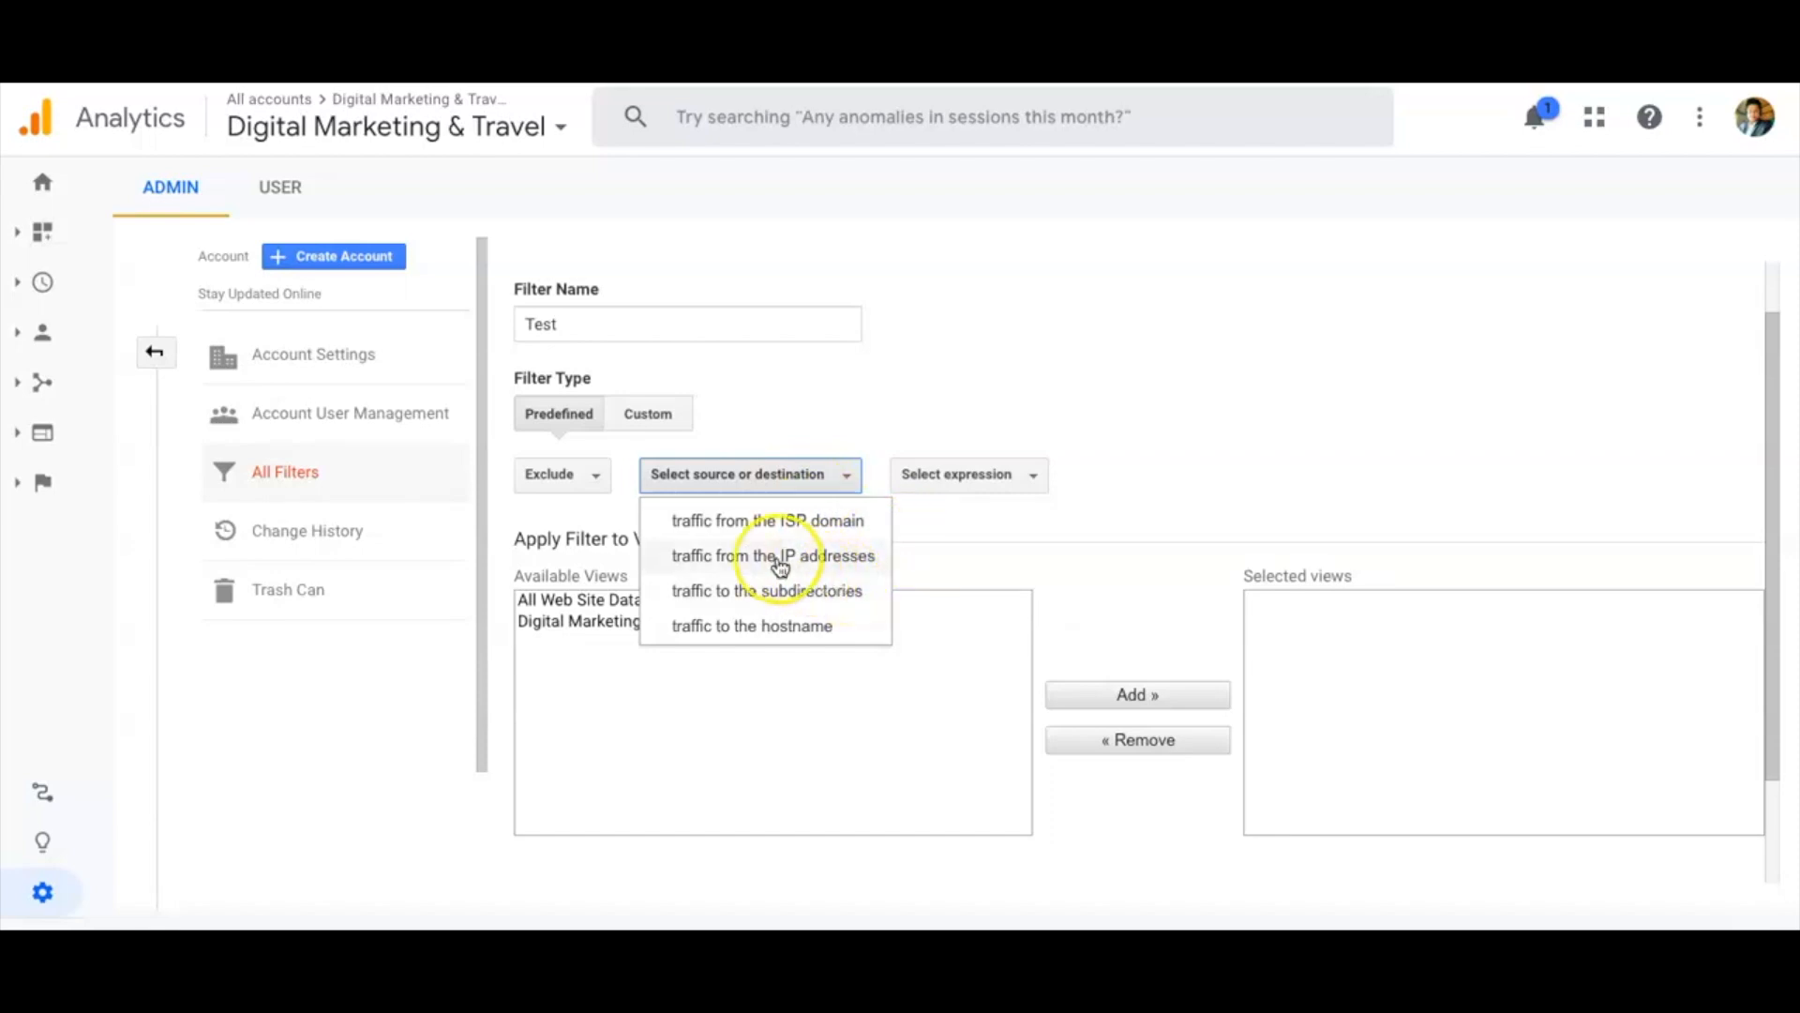
left_click(863, 562)
left_click(1025, 476)
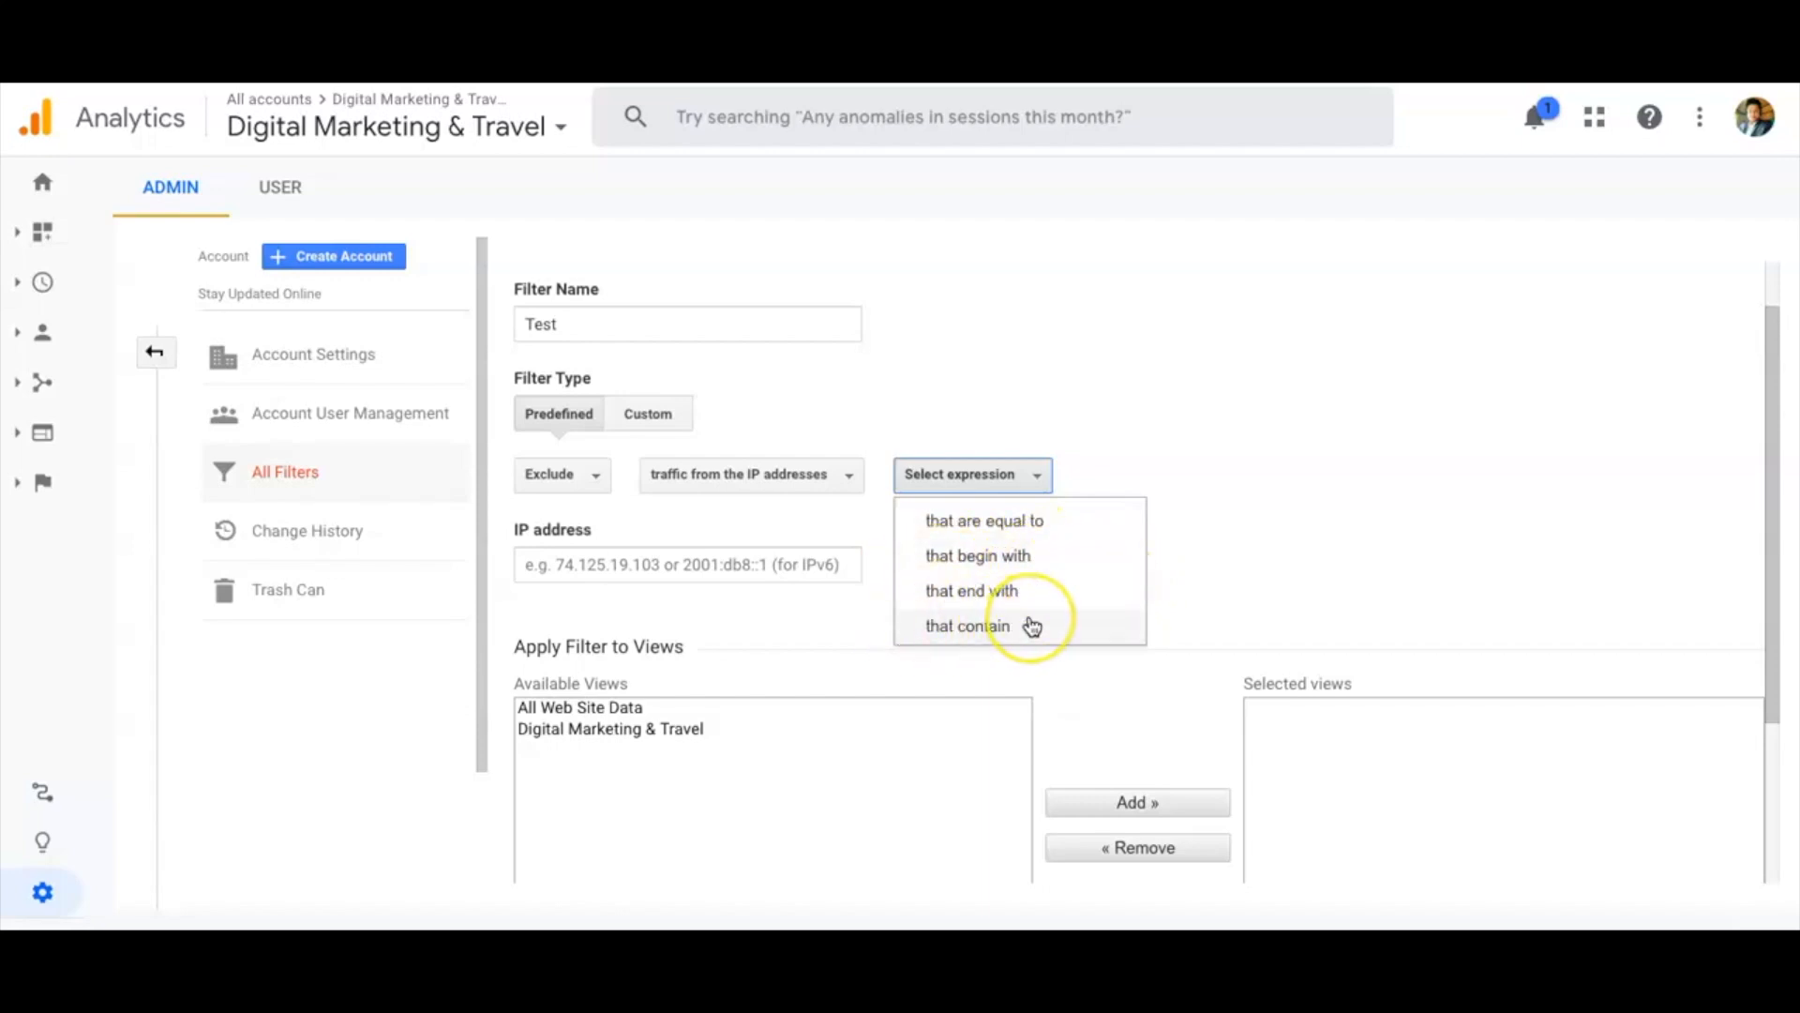
left_click(1079, 525)
Search Google for "my ip address" in a separate browser page and copy the public IP address
left_click(628, 566)
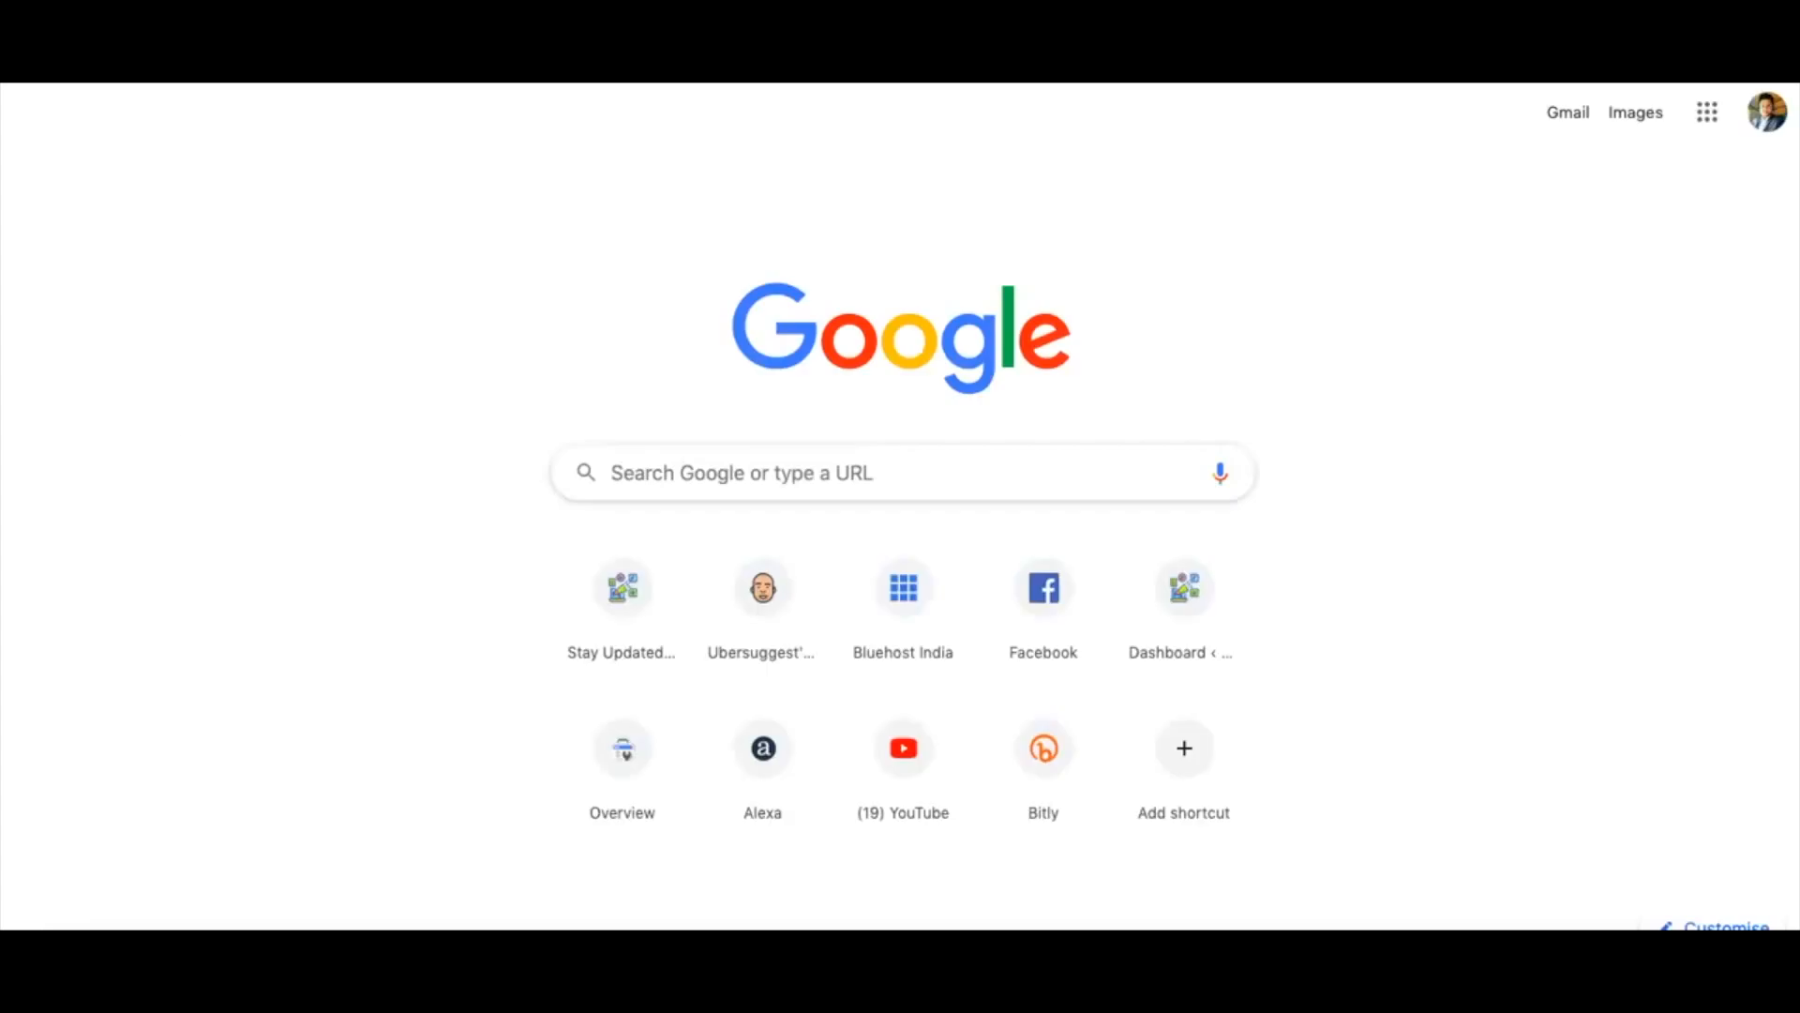
type("myntra")
left_click(1410, 297)
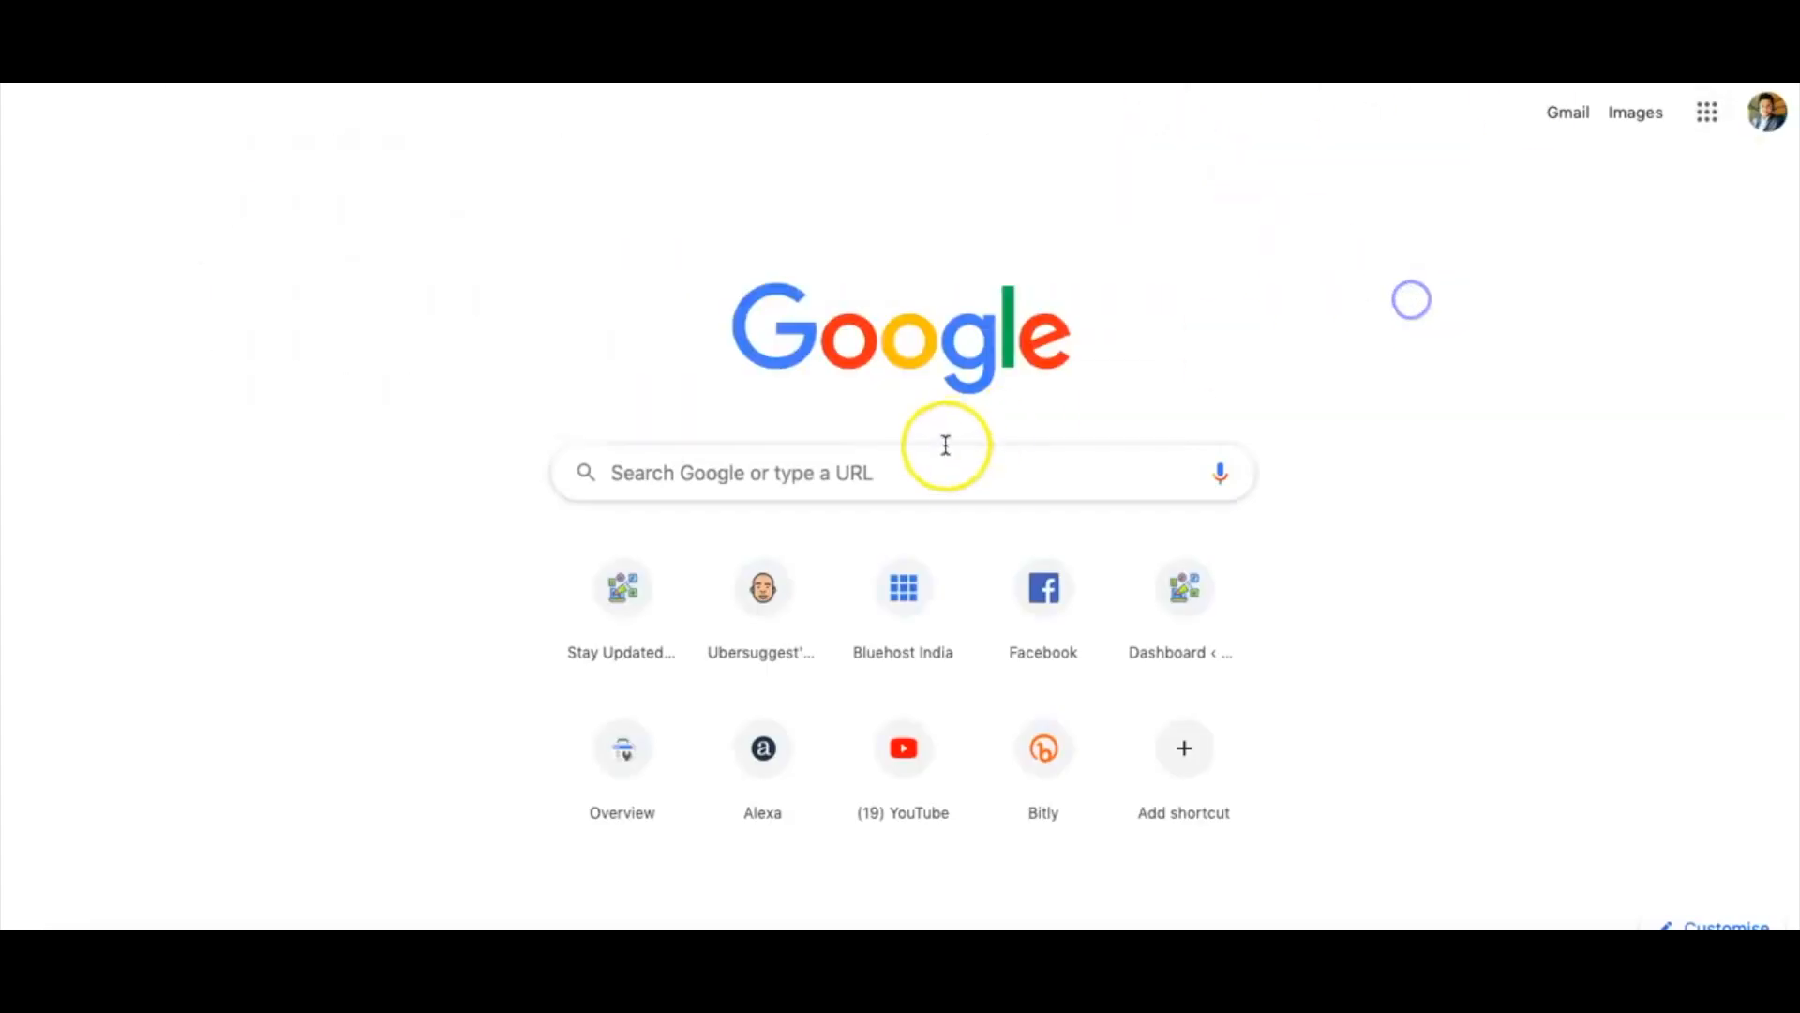
left_click(945, 451)
type("my ip")
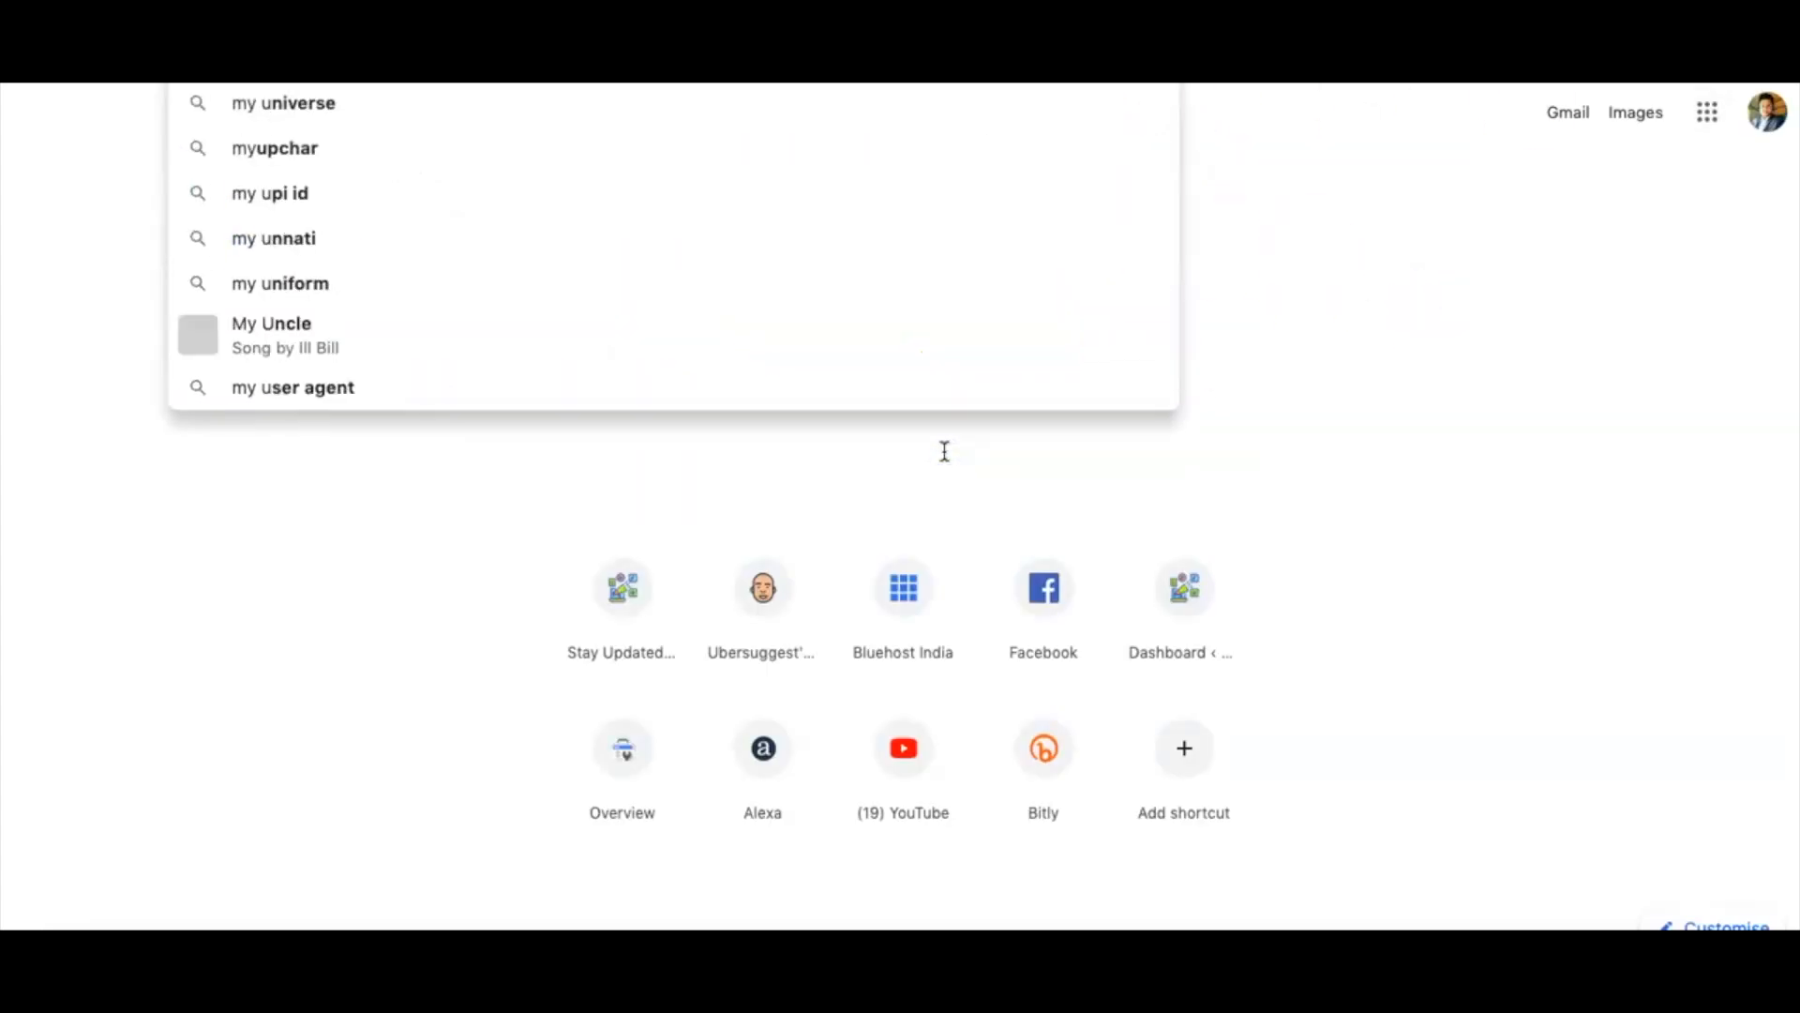
key("Return")
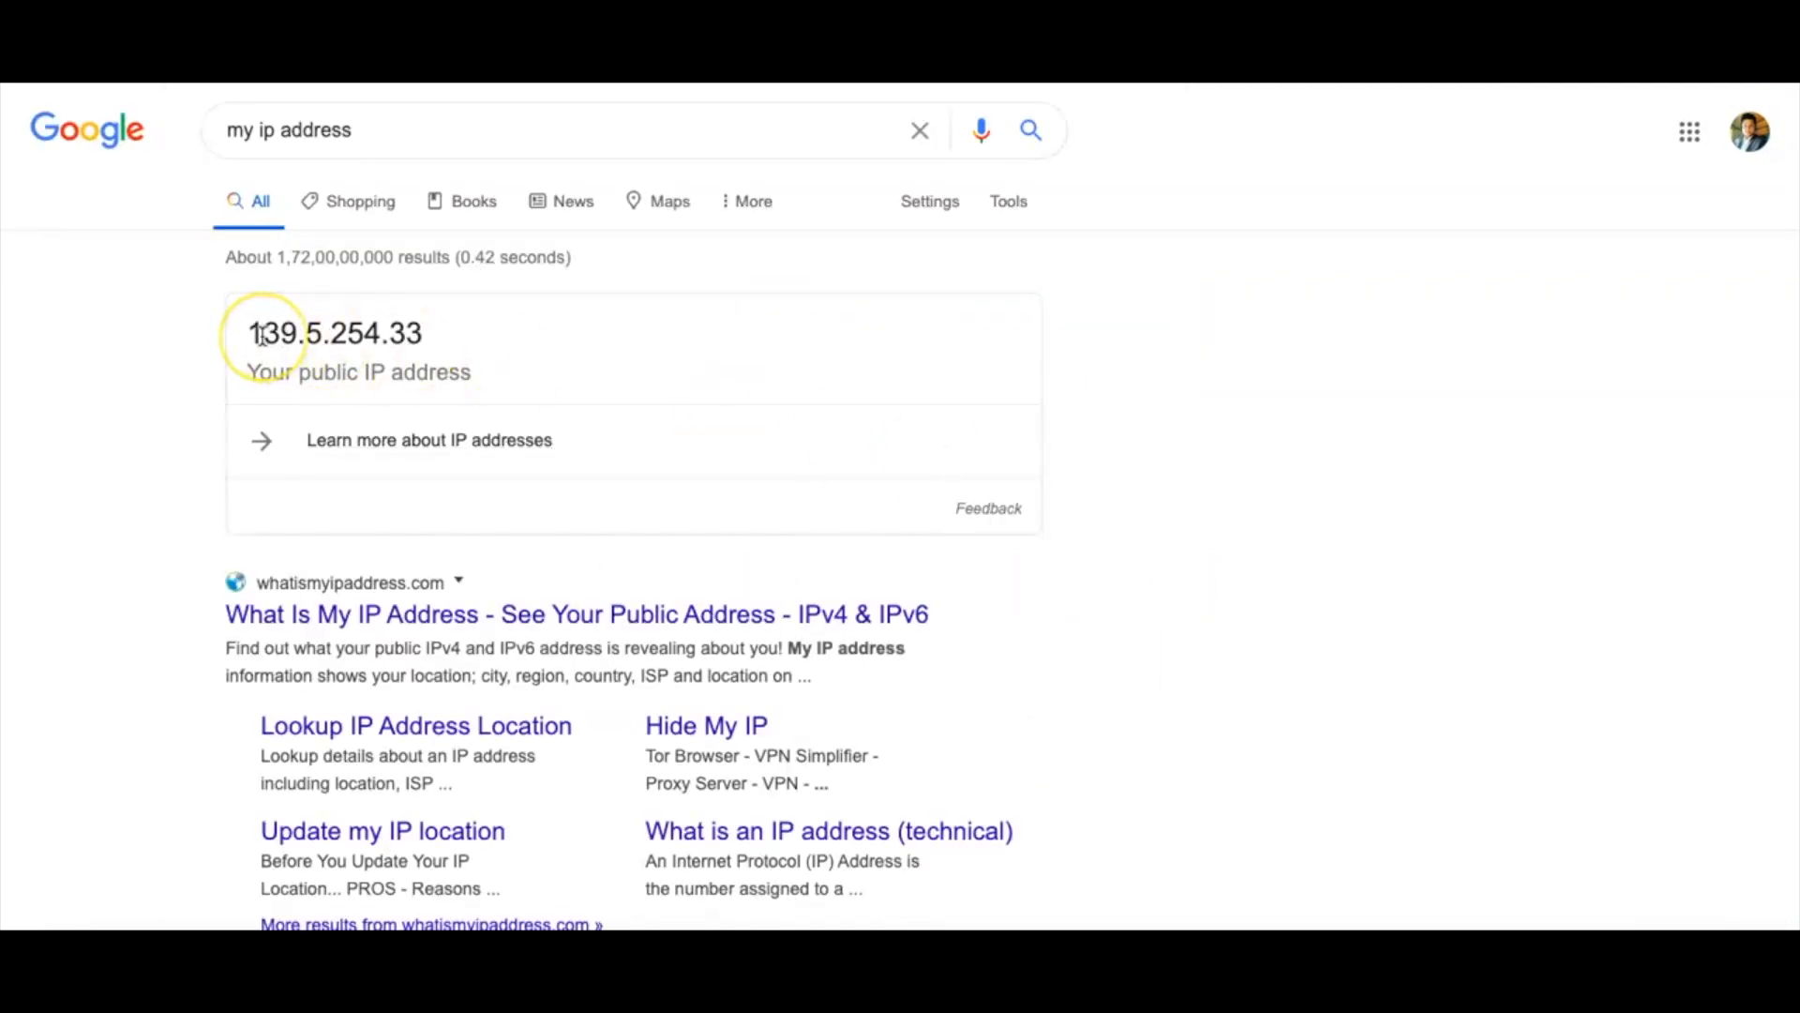
double_click(262, 335)
key("ctrl+c")
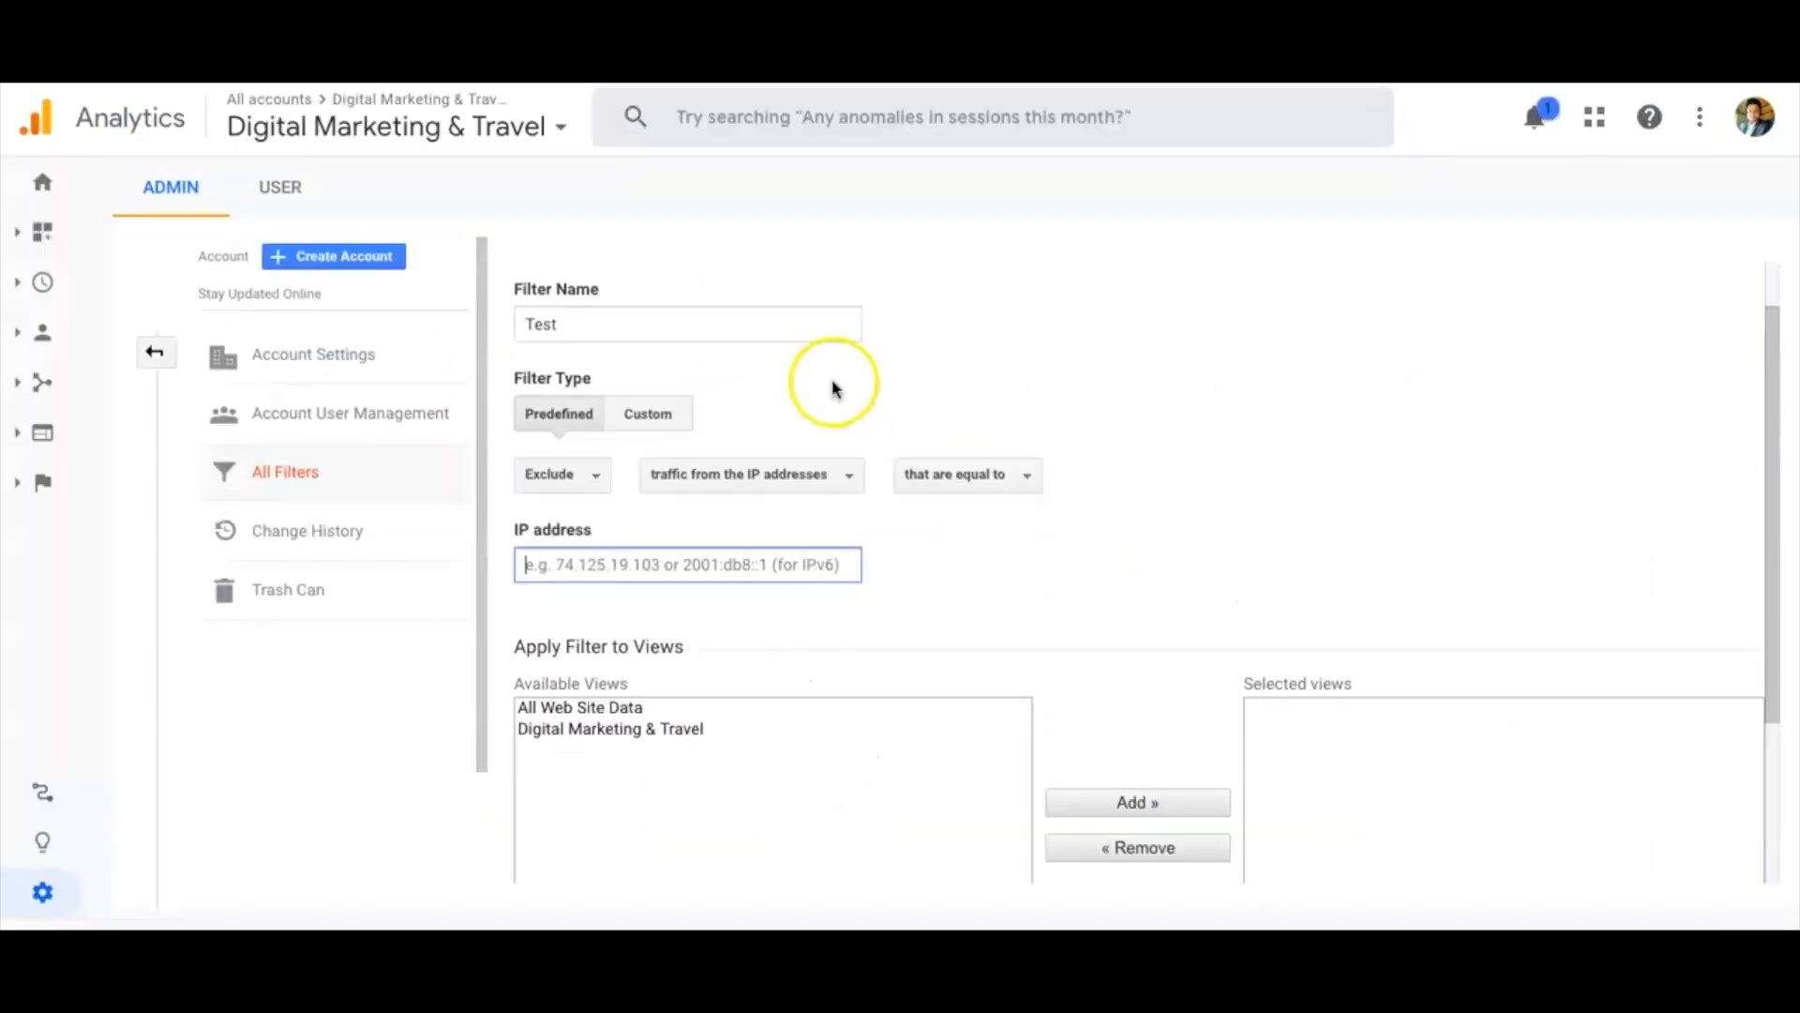
Return to the Analytics filter form and paste the copied public IP address as the filter's IP address
left_click(675, 563)
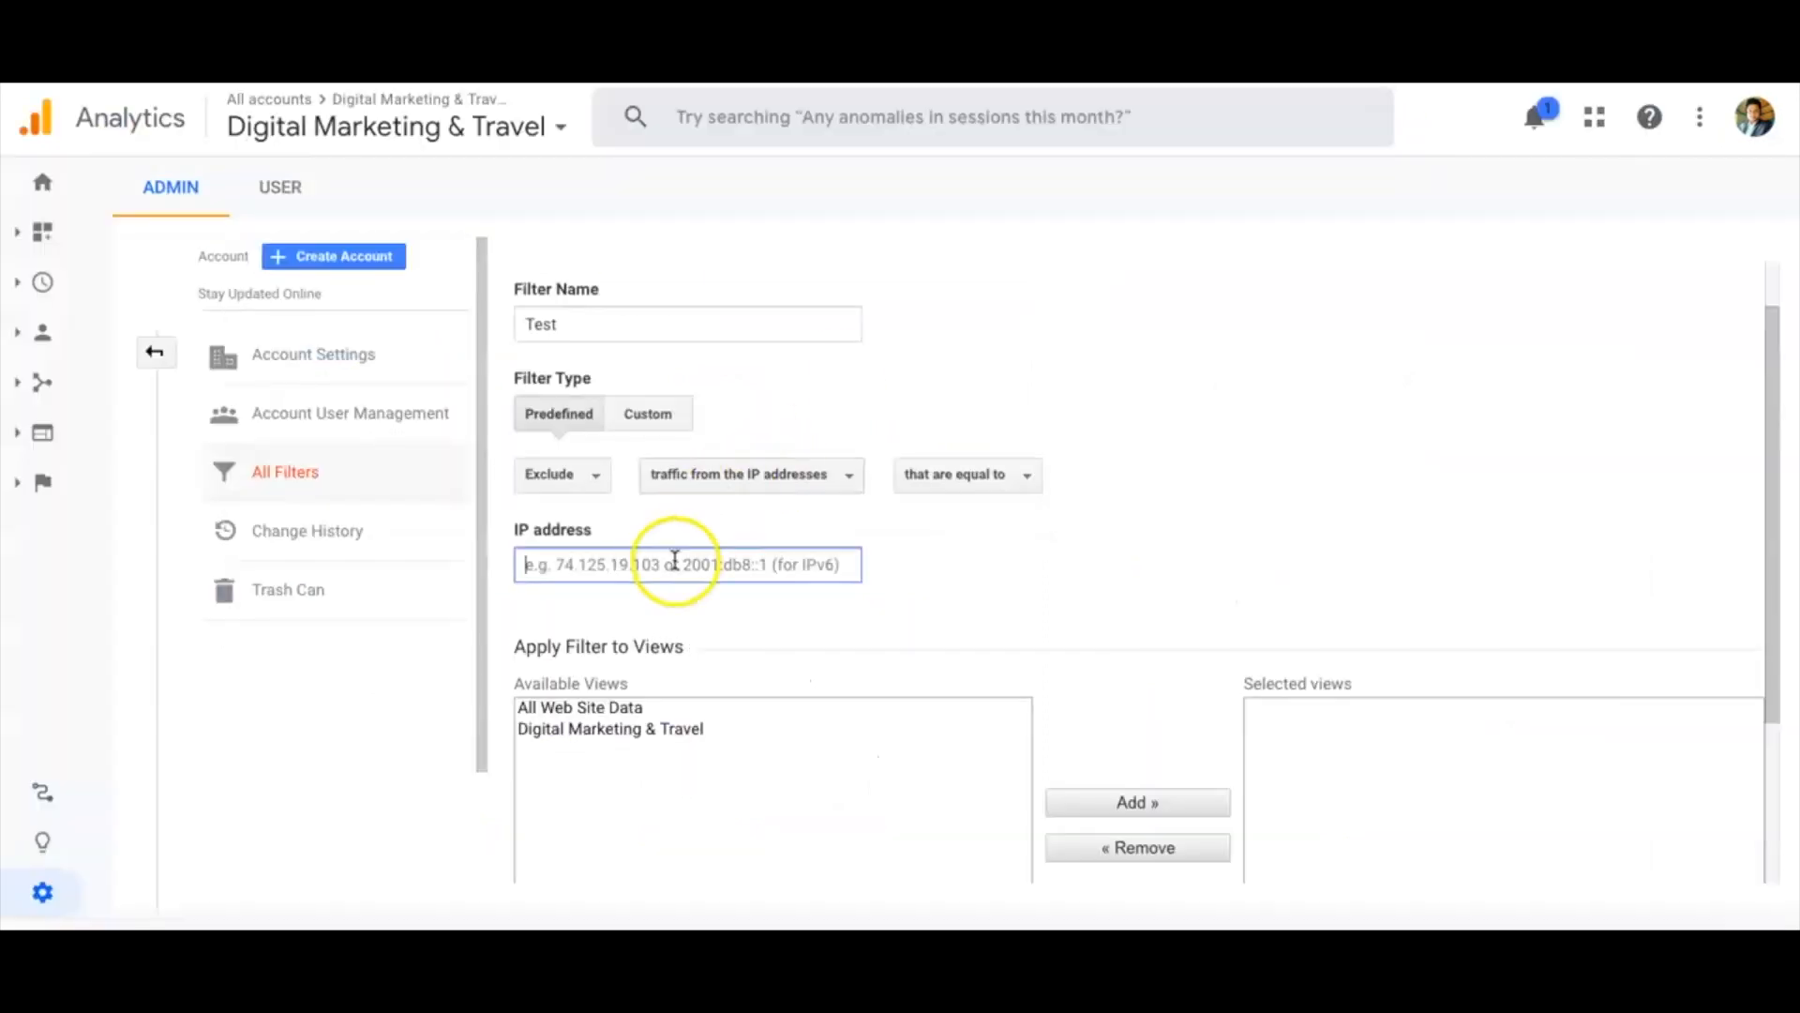
key("ctrl+v")
left_click(1198, 540)
Apply the filter to the Digital Marketing & Travel view and save it
scroll(1200, 542, "down", 2)
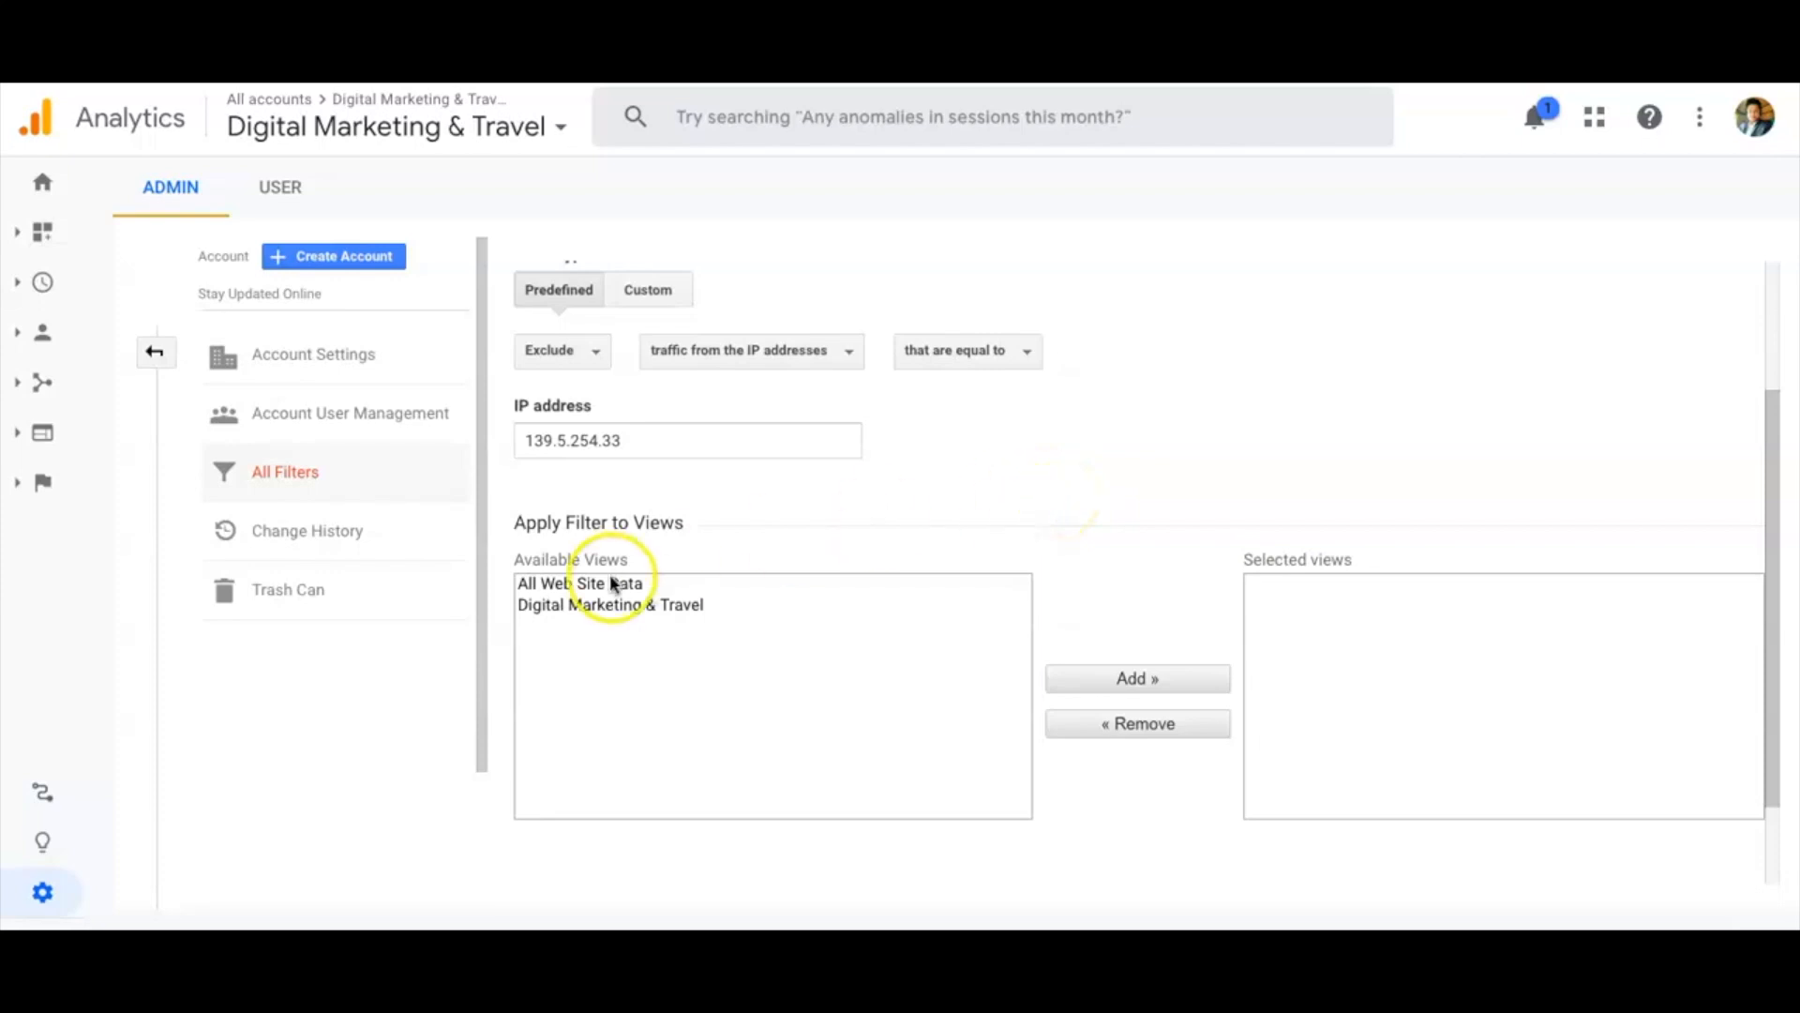
left_click(601, 615)
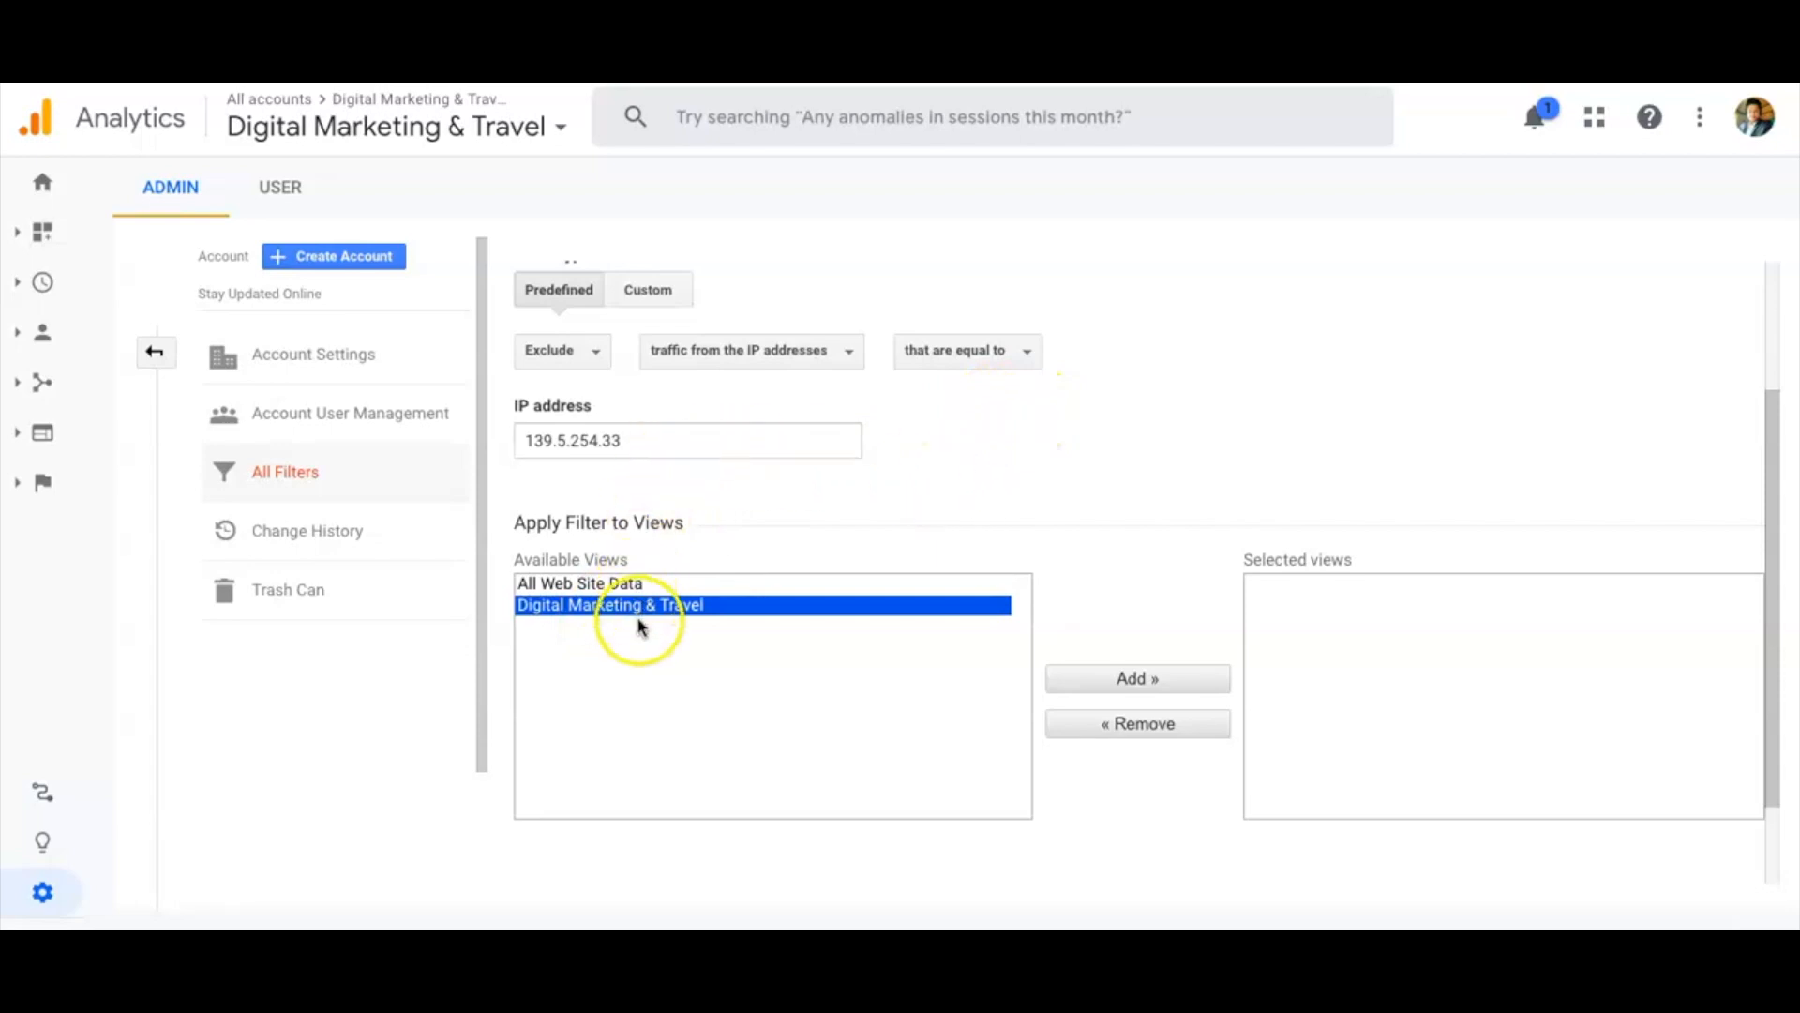
left_click(1141, 681)
left_click(1443, 603)
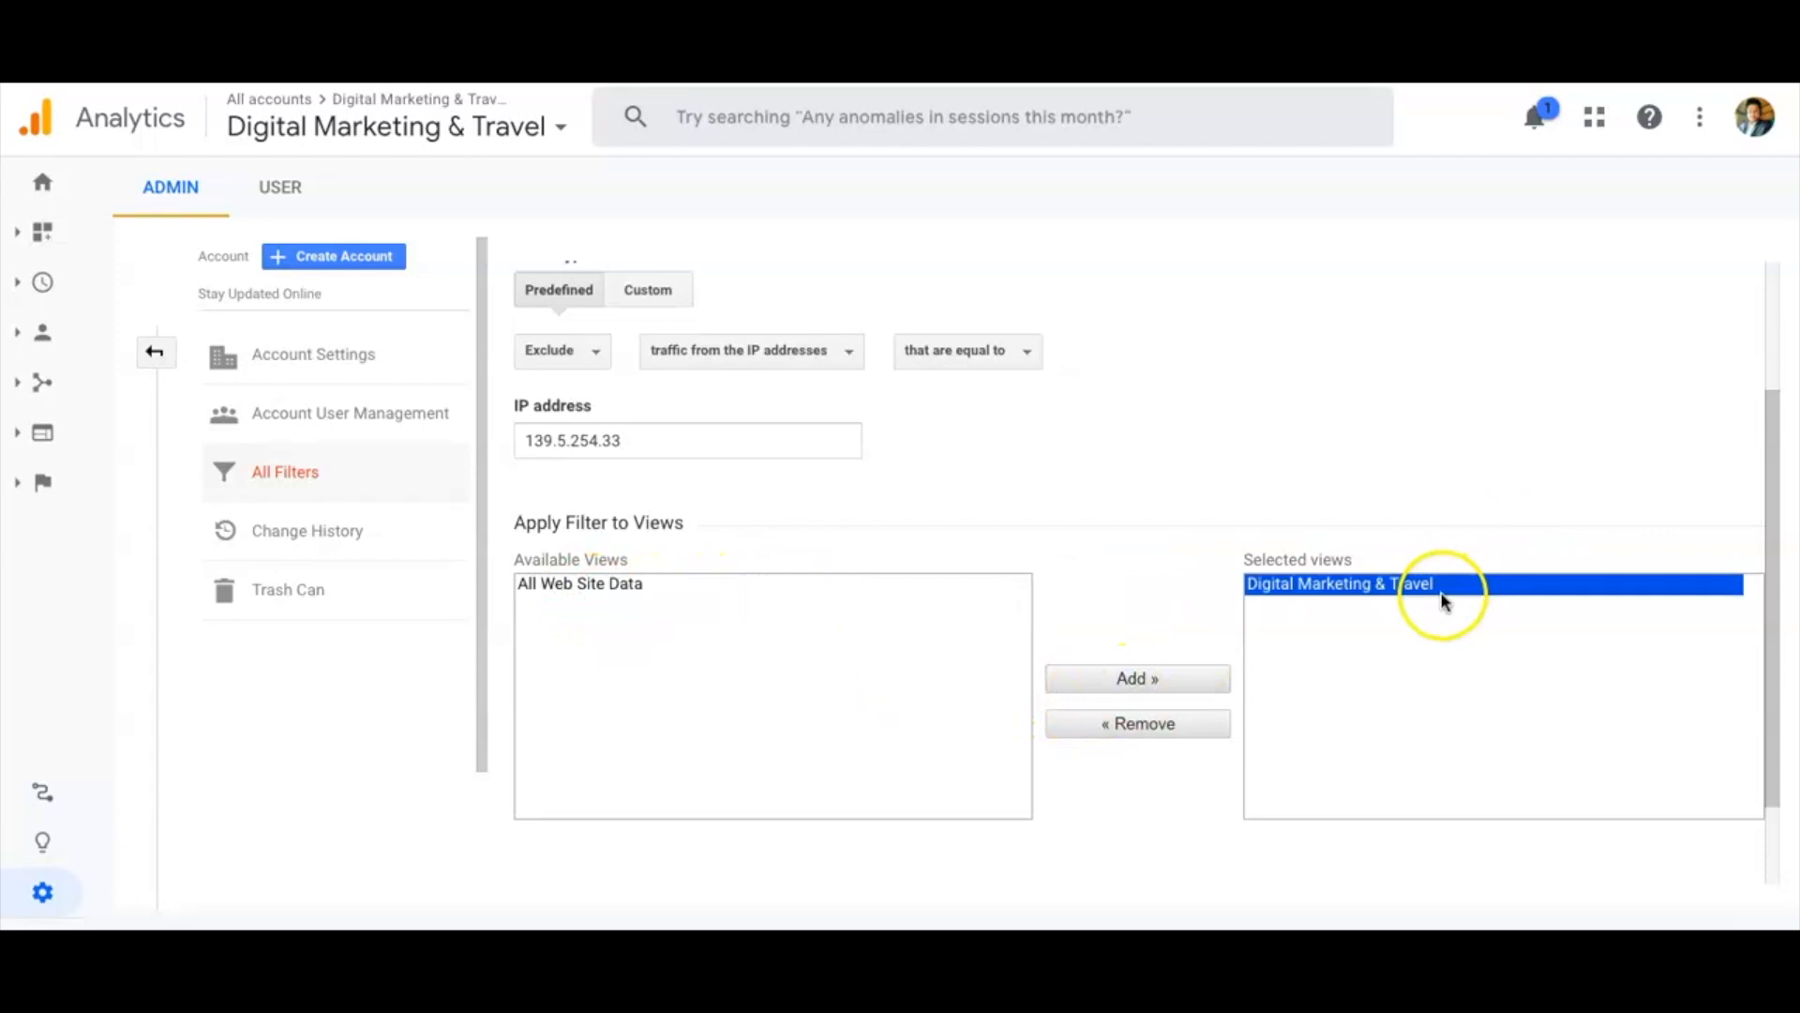
left_click(1160, 531)
scroll(1160, 531, "down", 2)
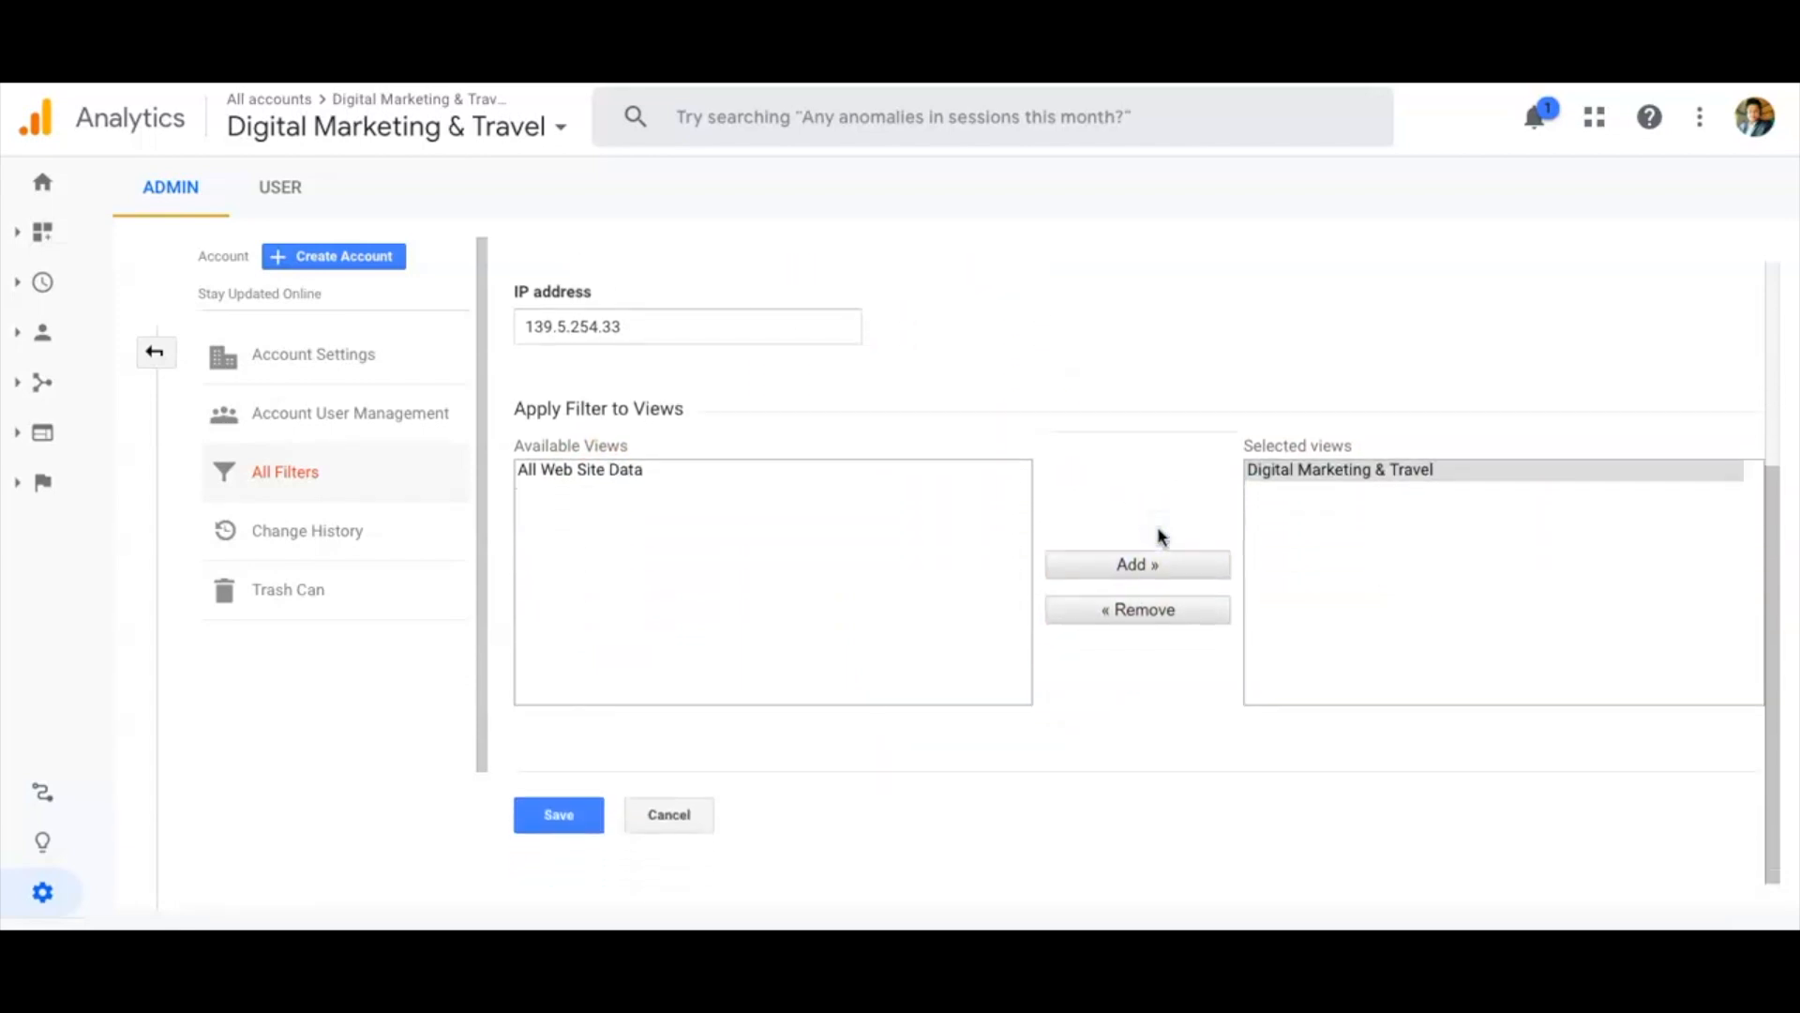
left_click(559, 825)
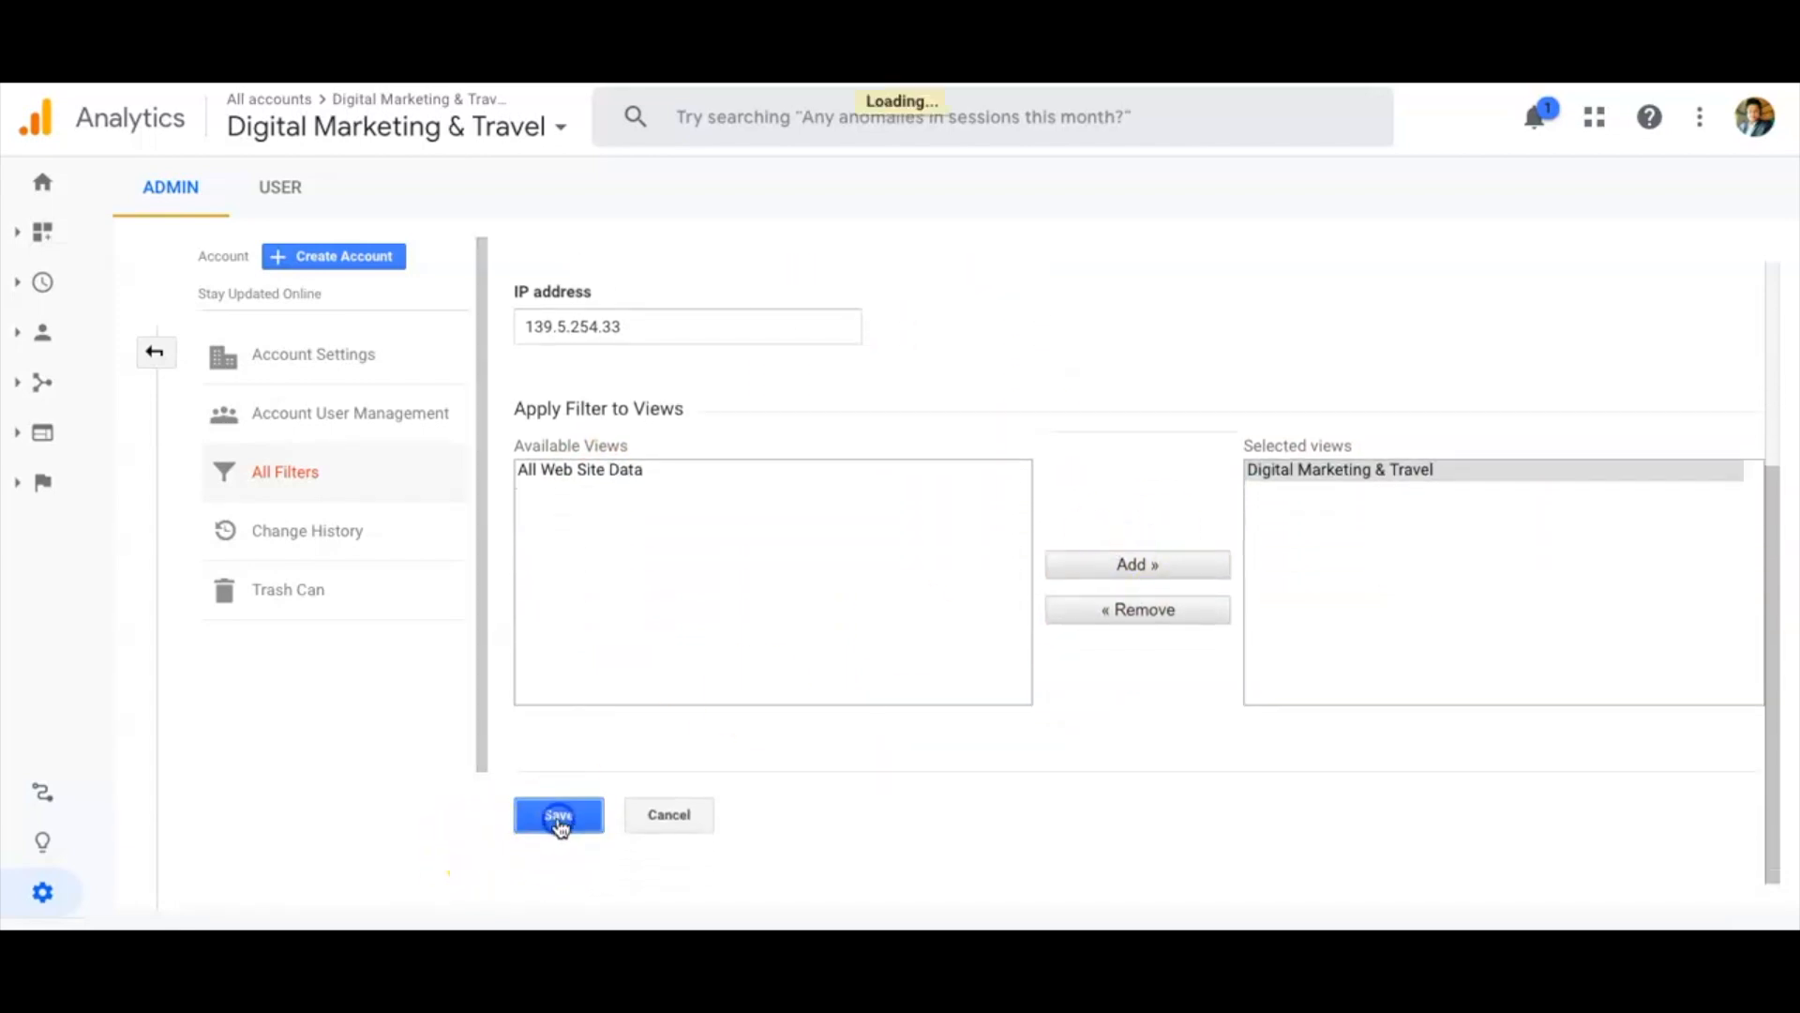
left_click(808, 723)
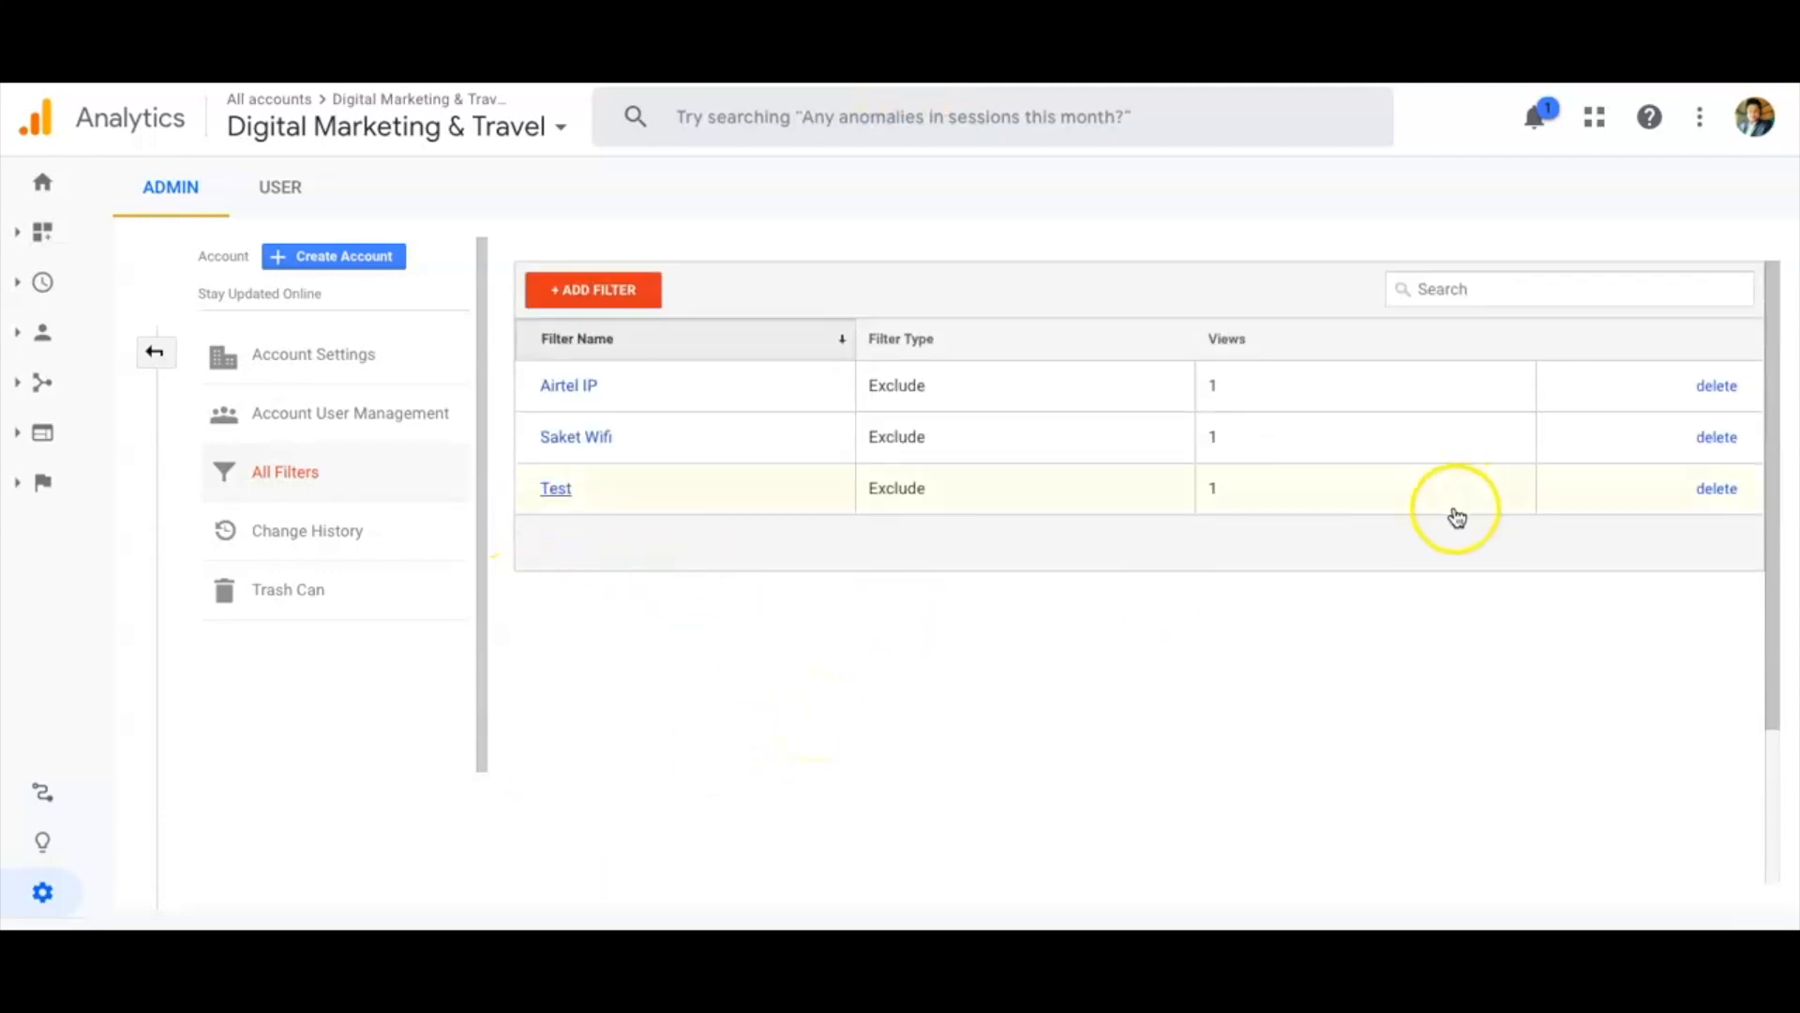